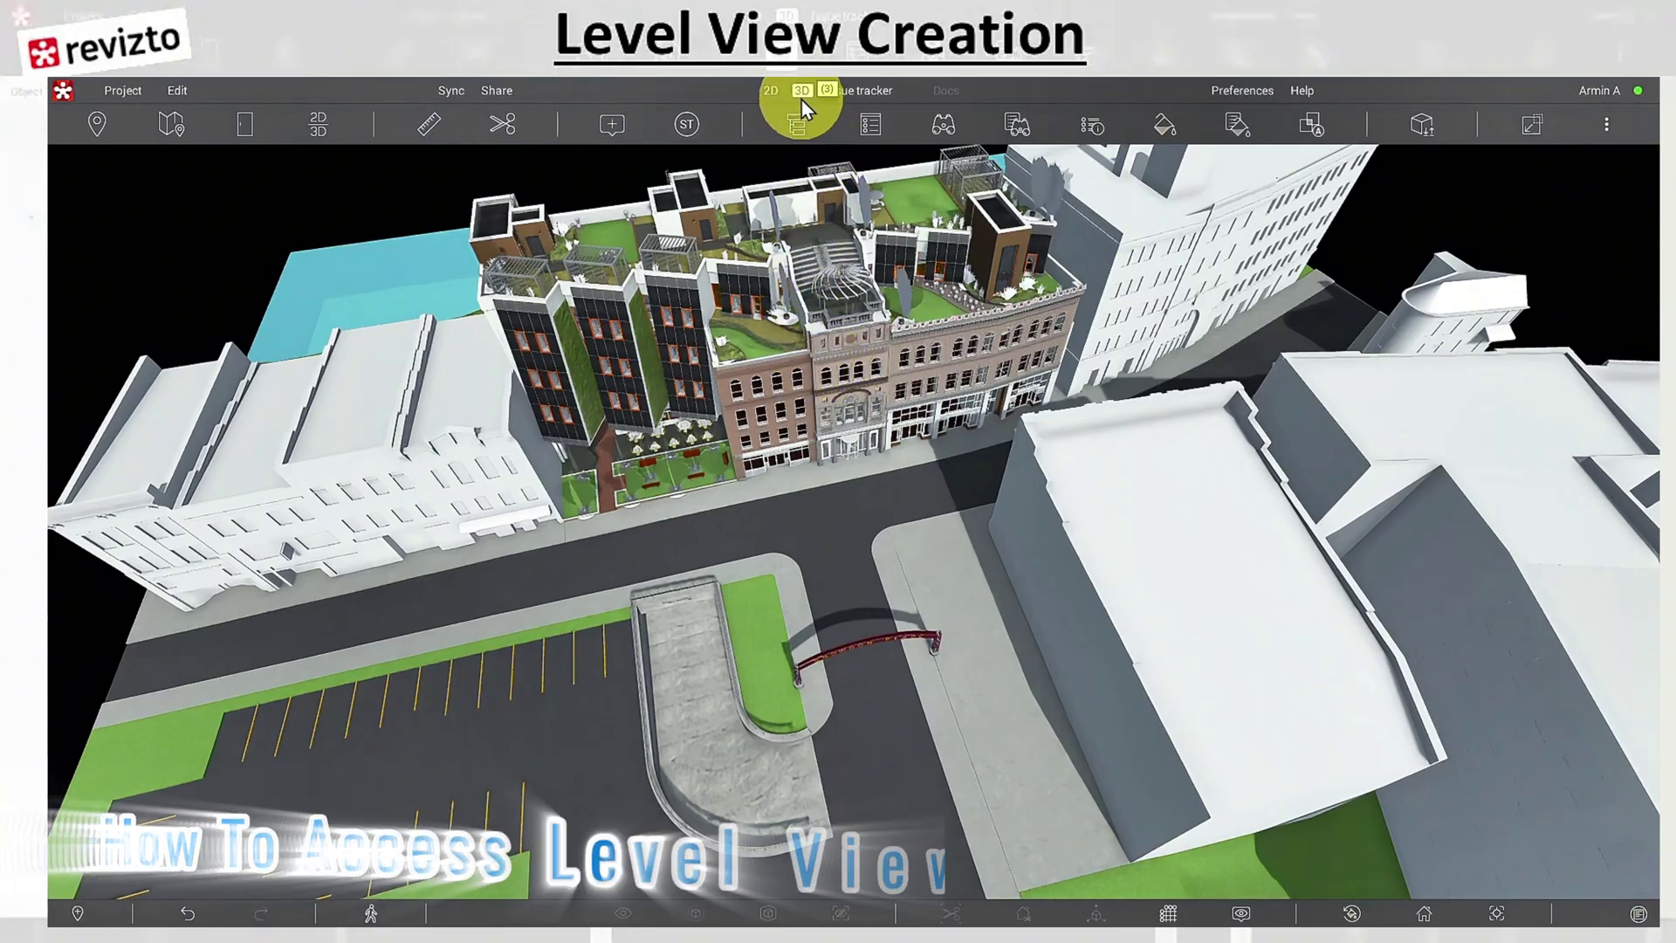
Step: Show the Viewpoints list, holding only Home View, and bring up its More options menu
left_click(98, 124)
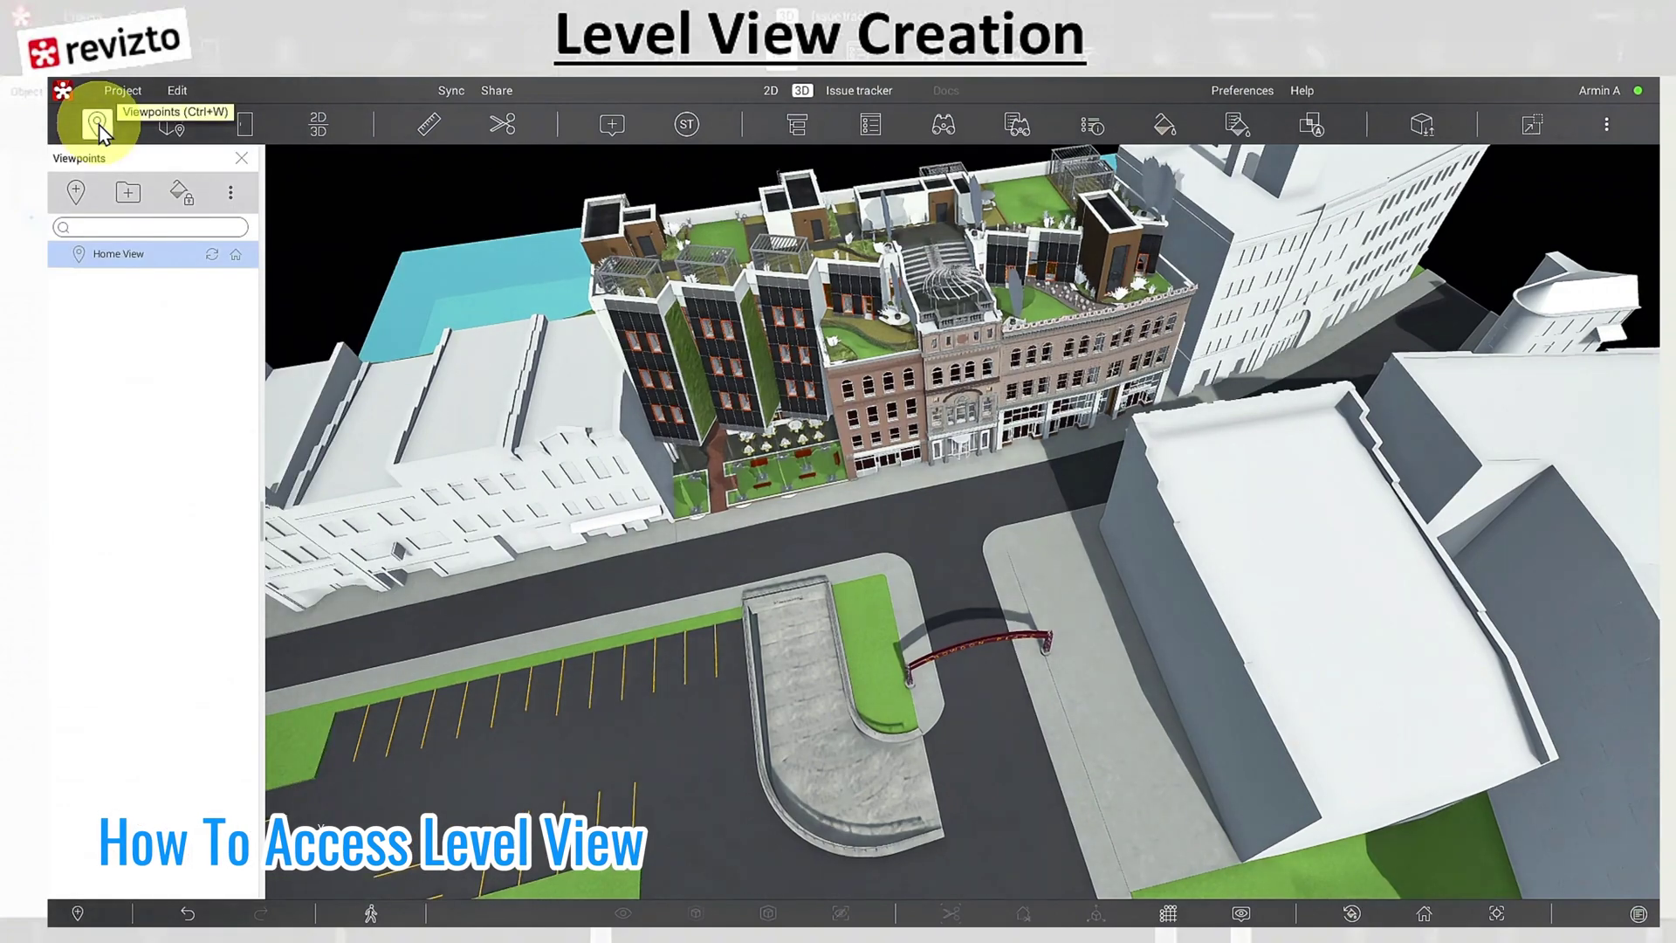
left_click(230, 194)
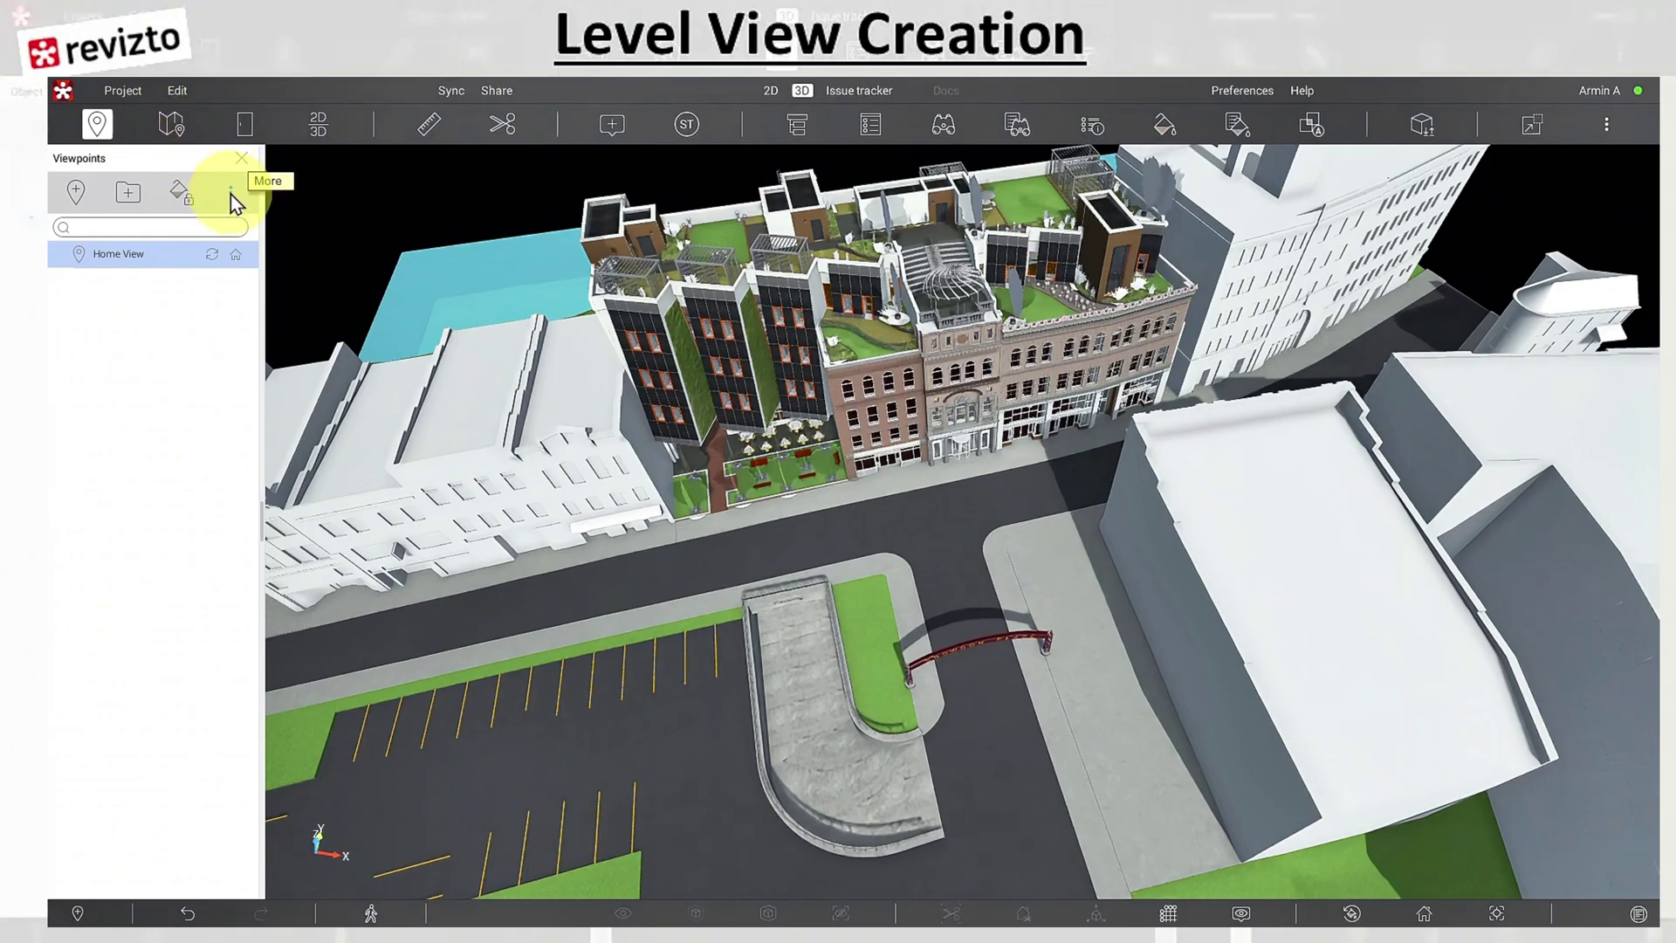
left_click(230, 194)
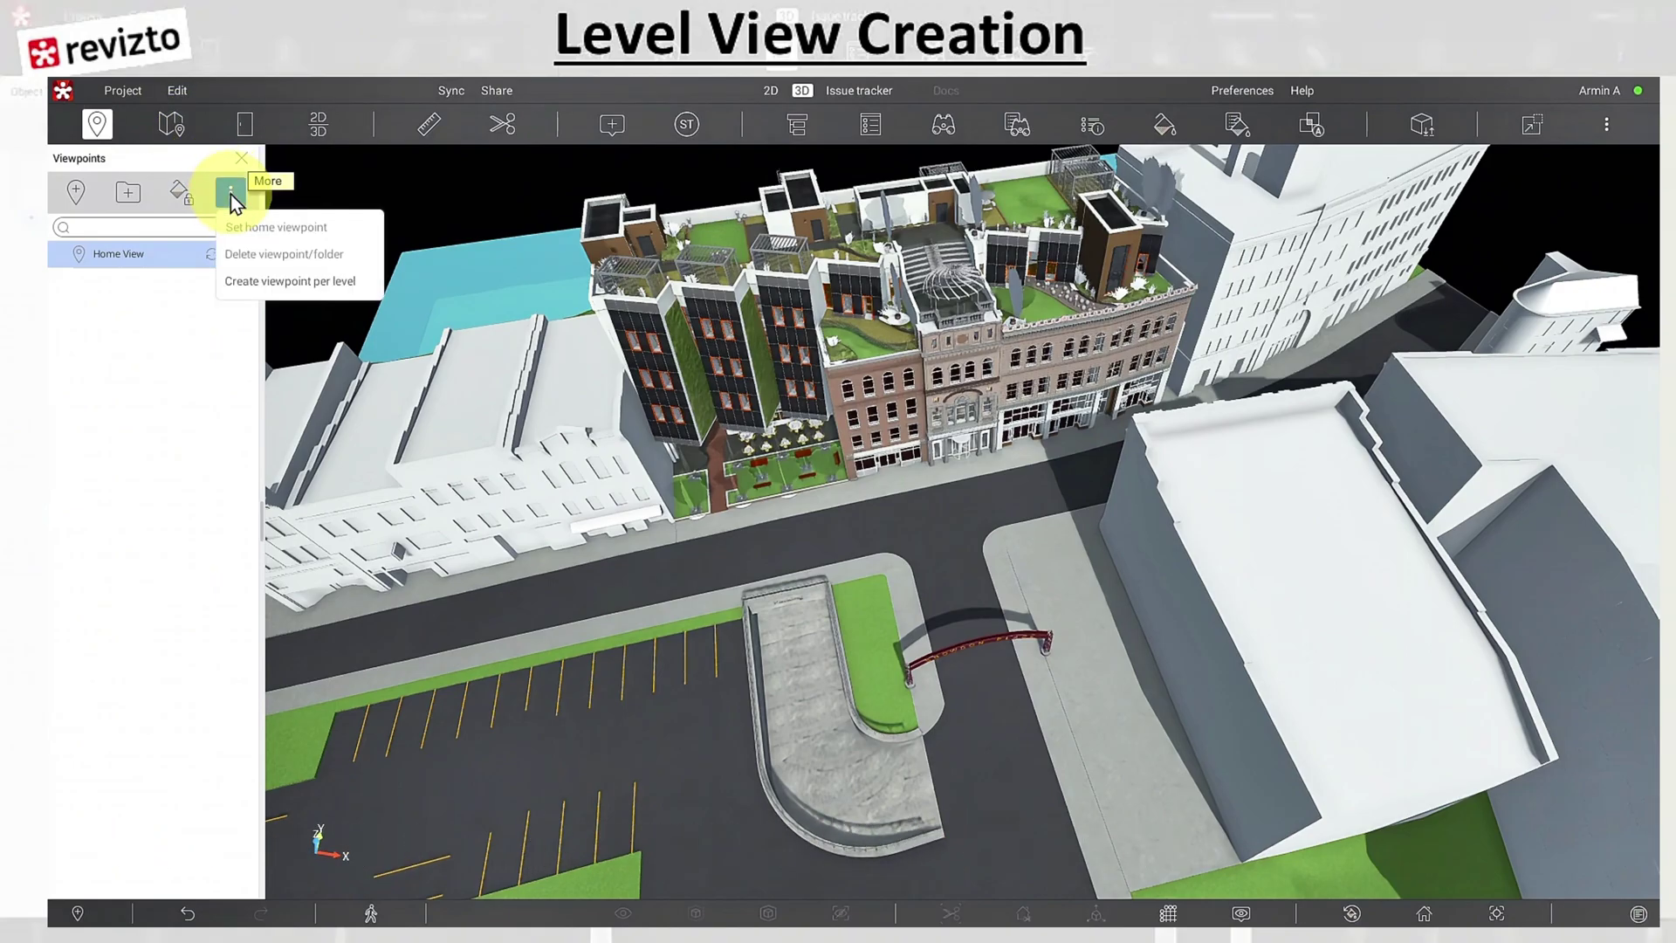
Step: Start 'Create viewpoint per level' and expand the models list for the levels source
left_click(272, 281)
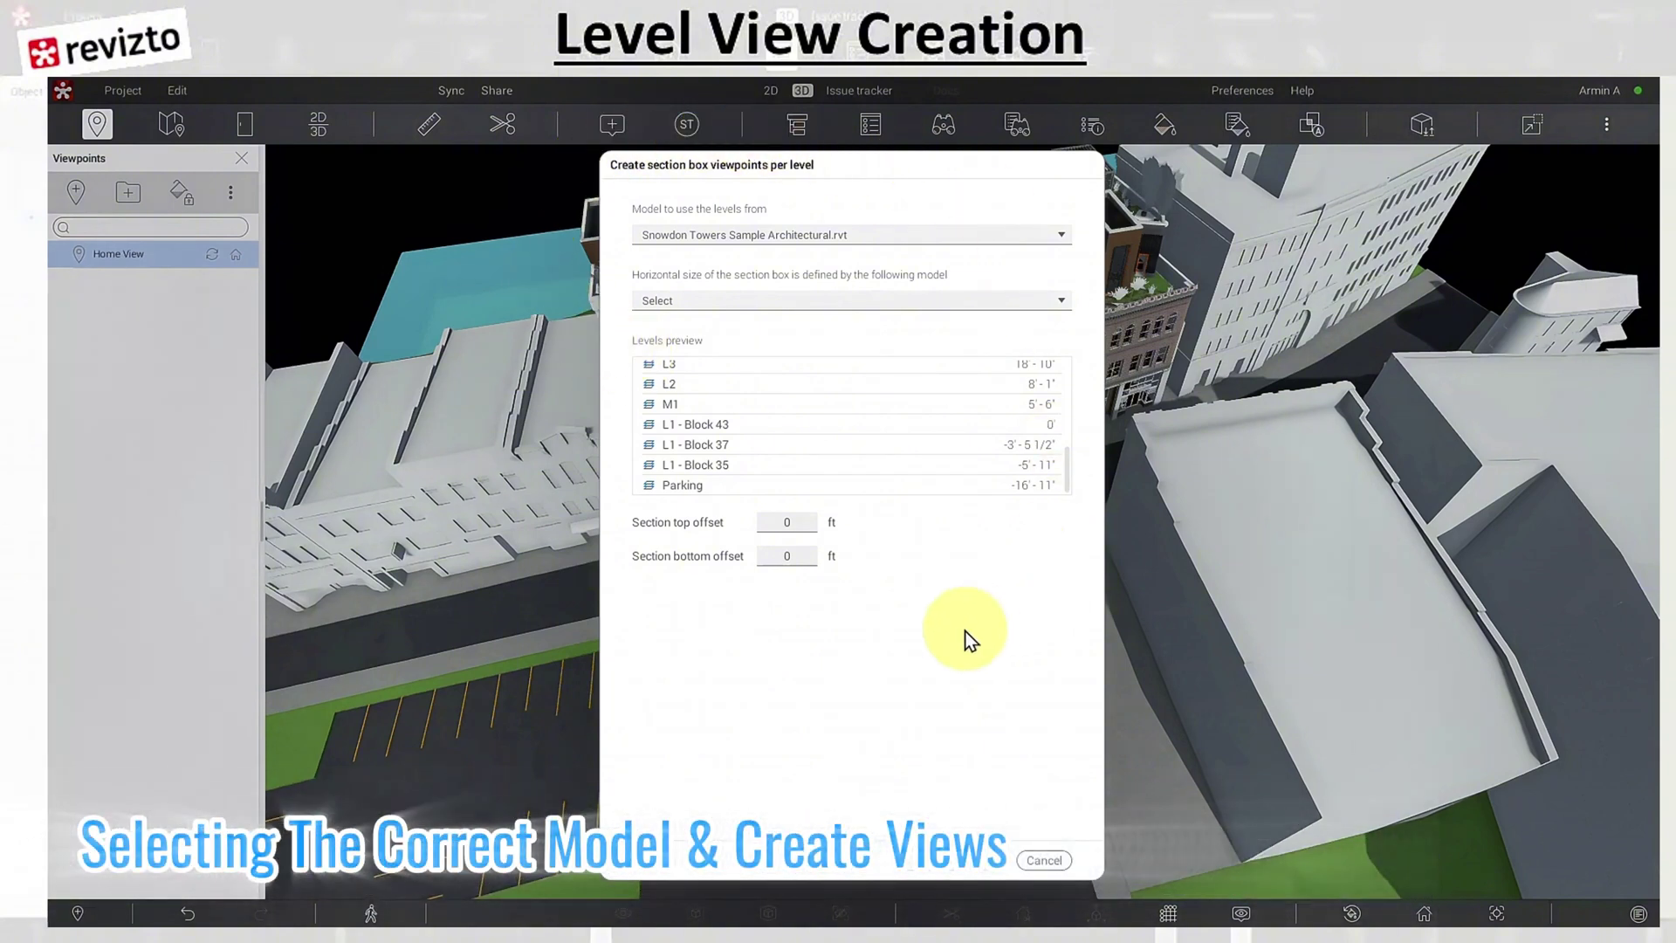
left_click(971, 239)
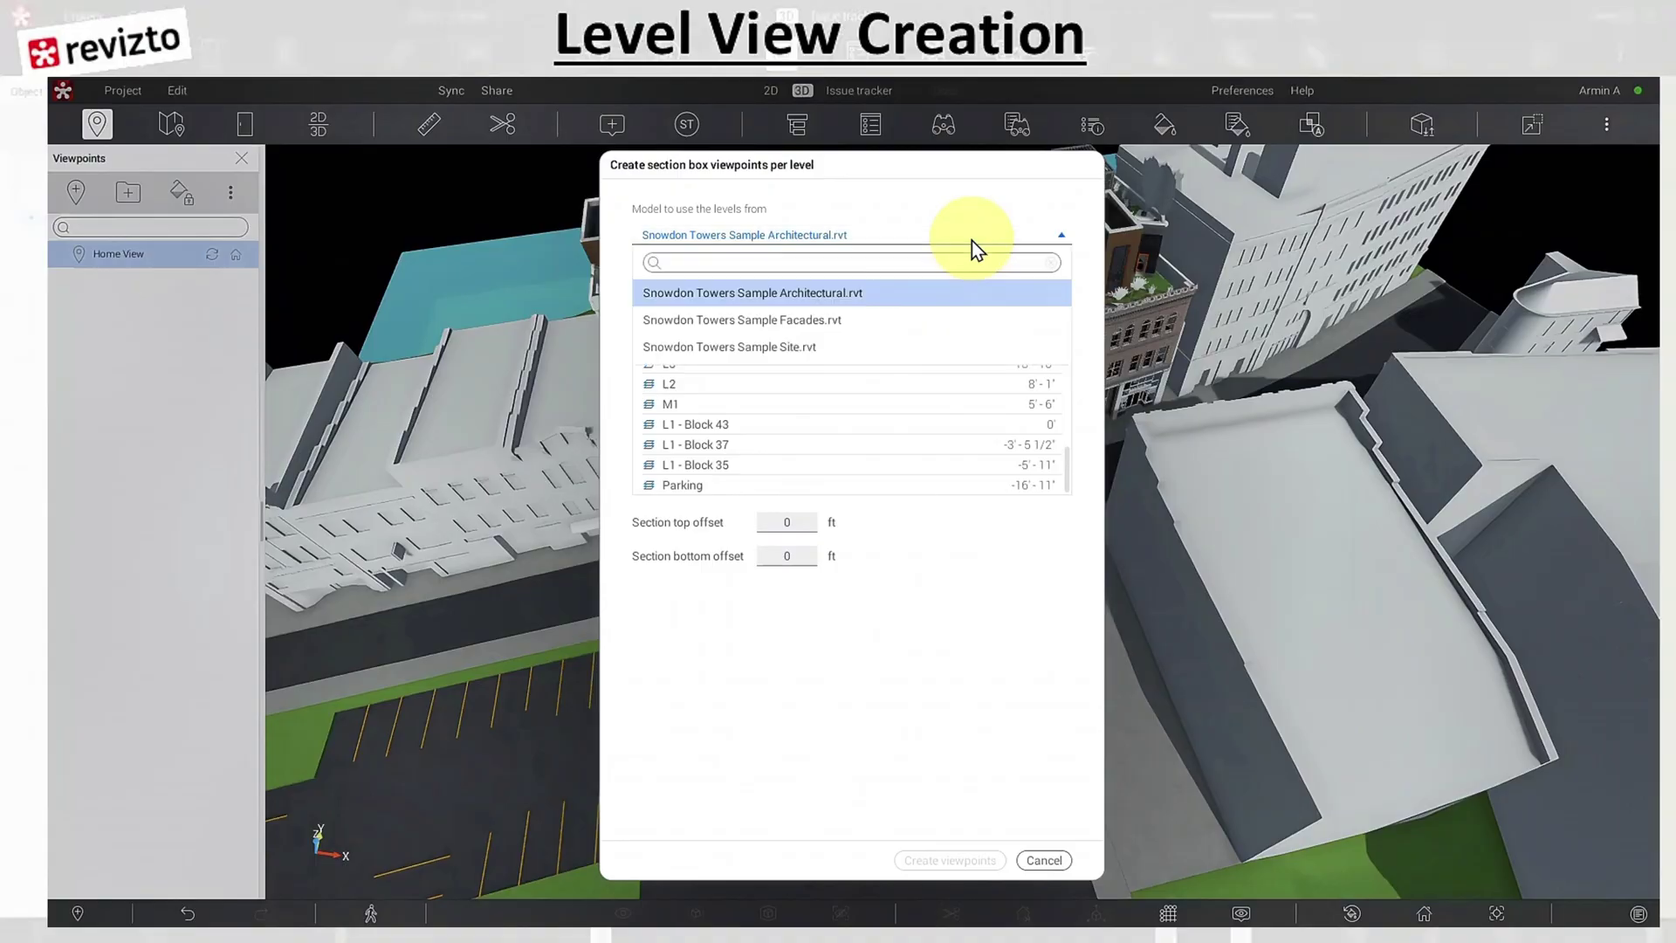
Step: Preview Facades.rvt levels as the source, then switch back to the Architectural model
left_click(794, 321)
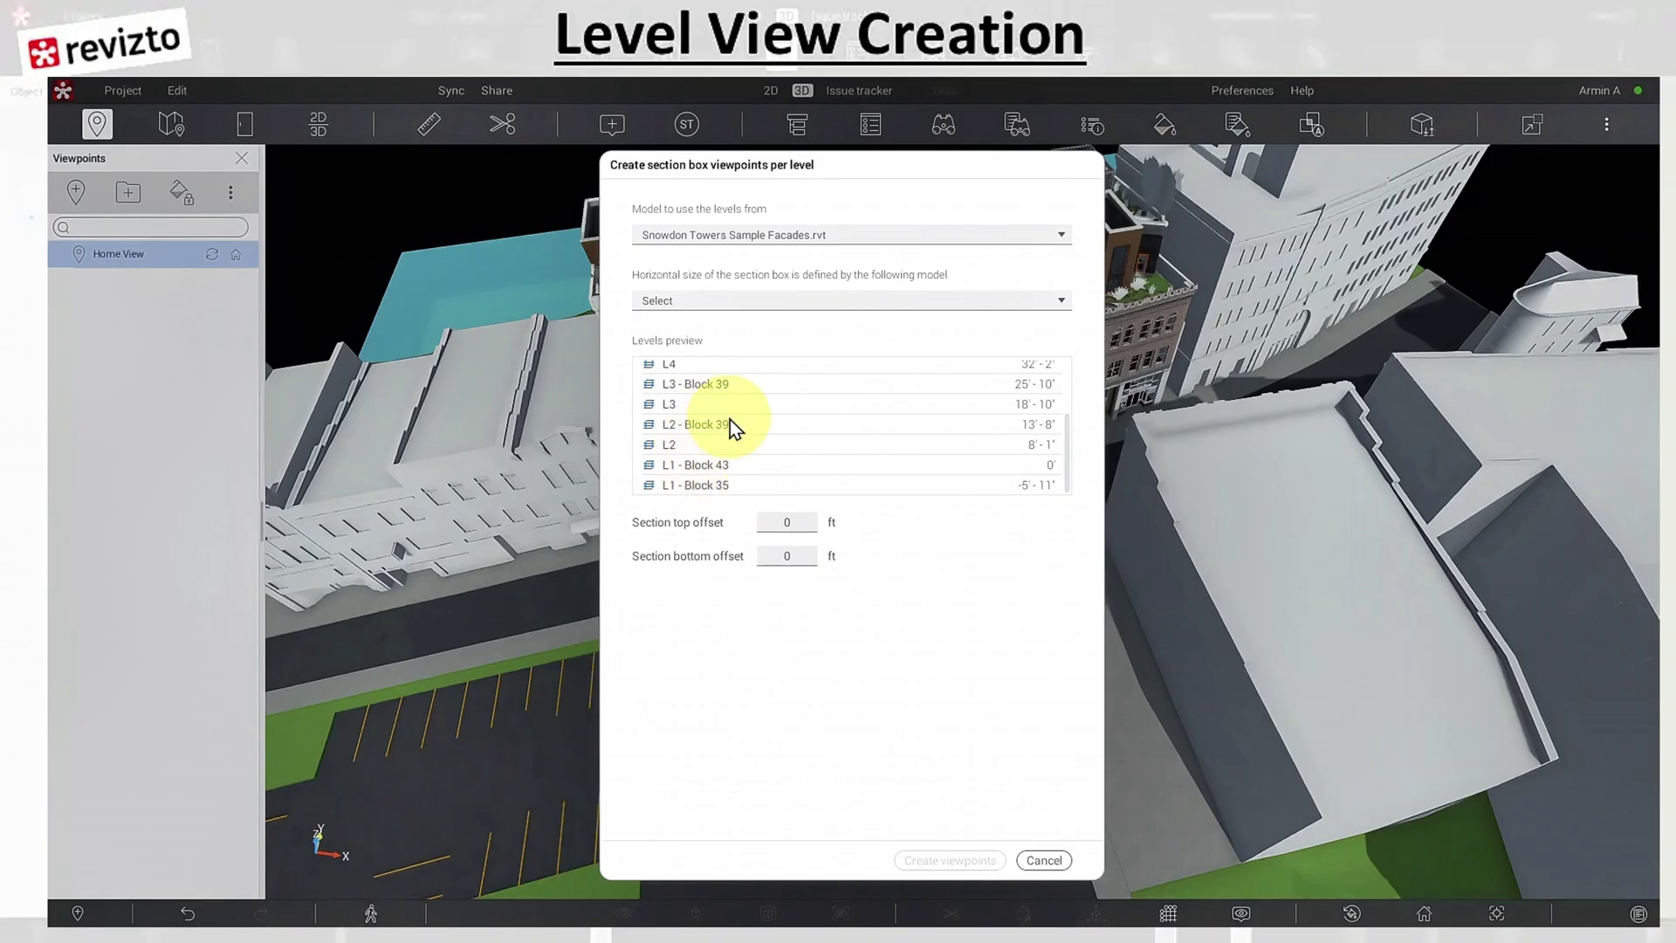
scroll(860, 454, "up", 3)
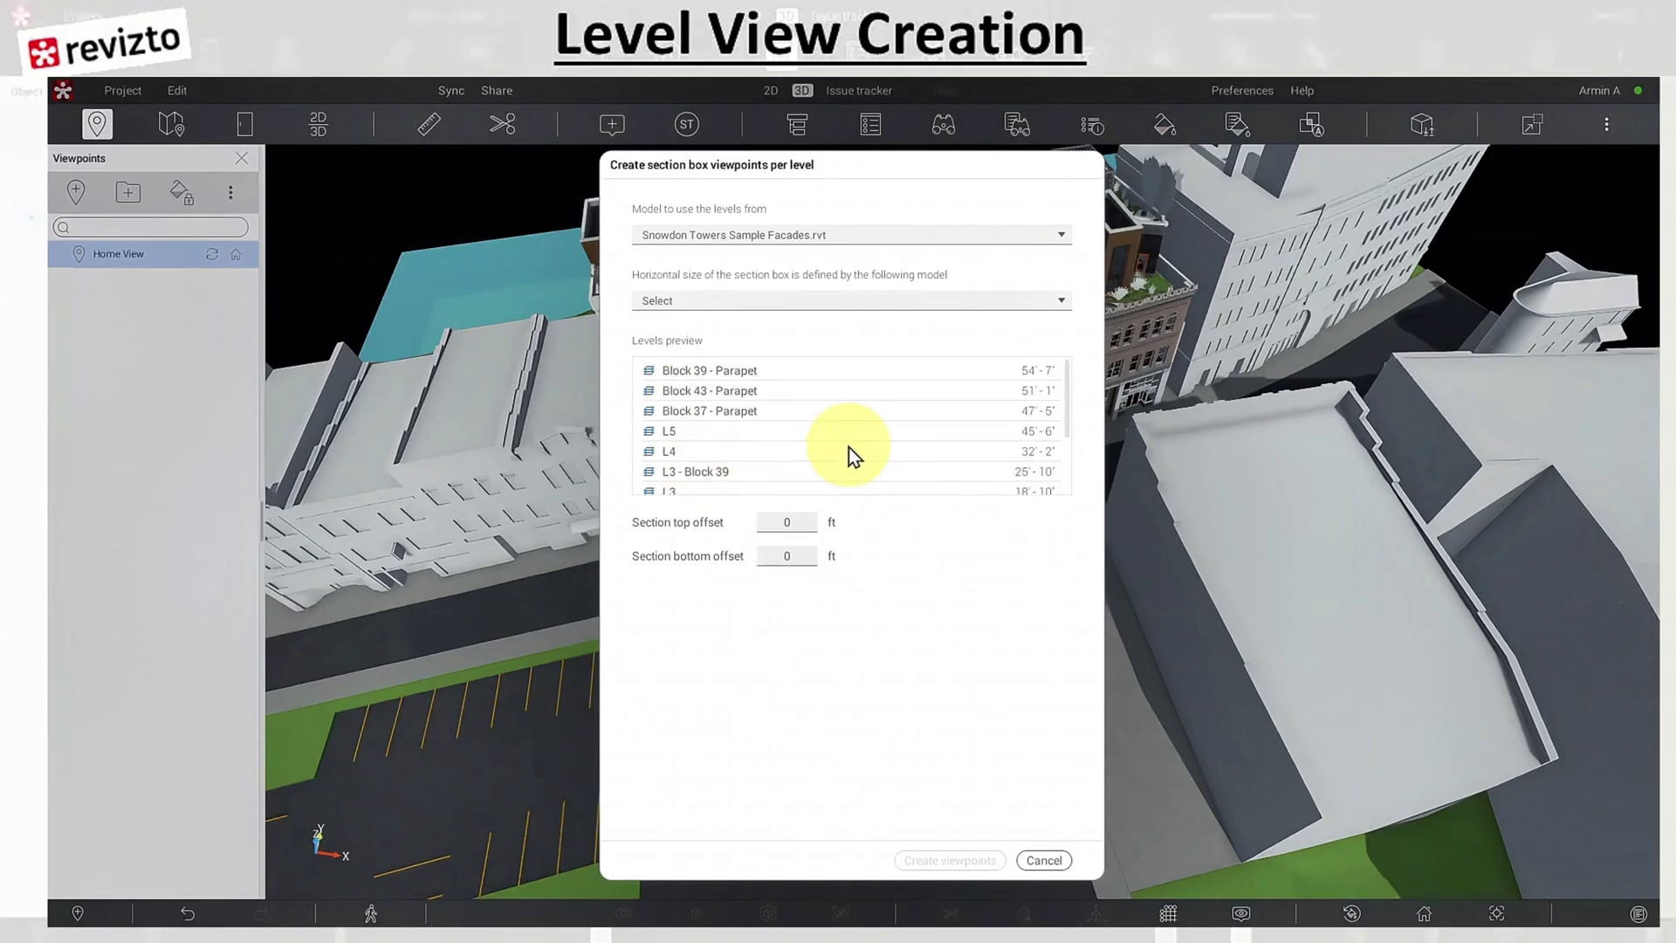
left_click(834, 237)
left_click(812, 292)
scroll(830, 427, "down", 2)
scroll(830, 426, "down", 2)
scroll(829, 410, "up", 4)
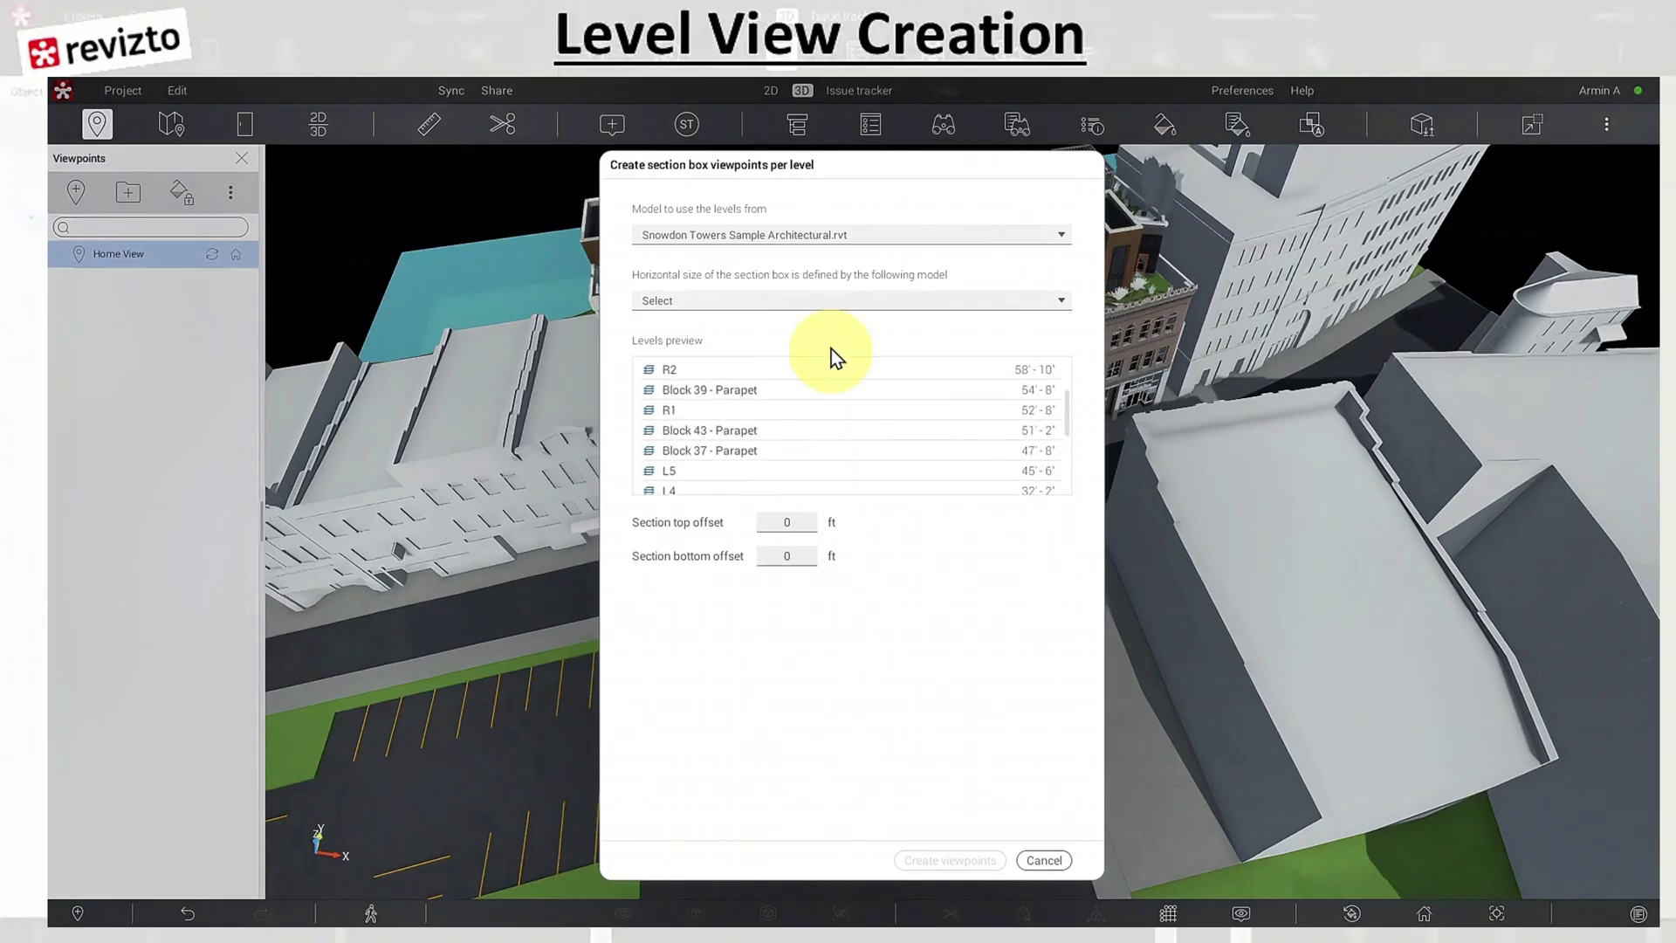
Step: Compare Site.rvt levels, then settle on Snowdon Towers Sample Architectural.rvt as levels source
left_click(846, 237)
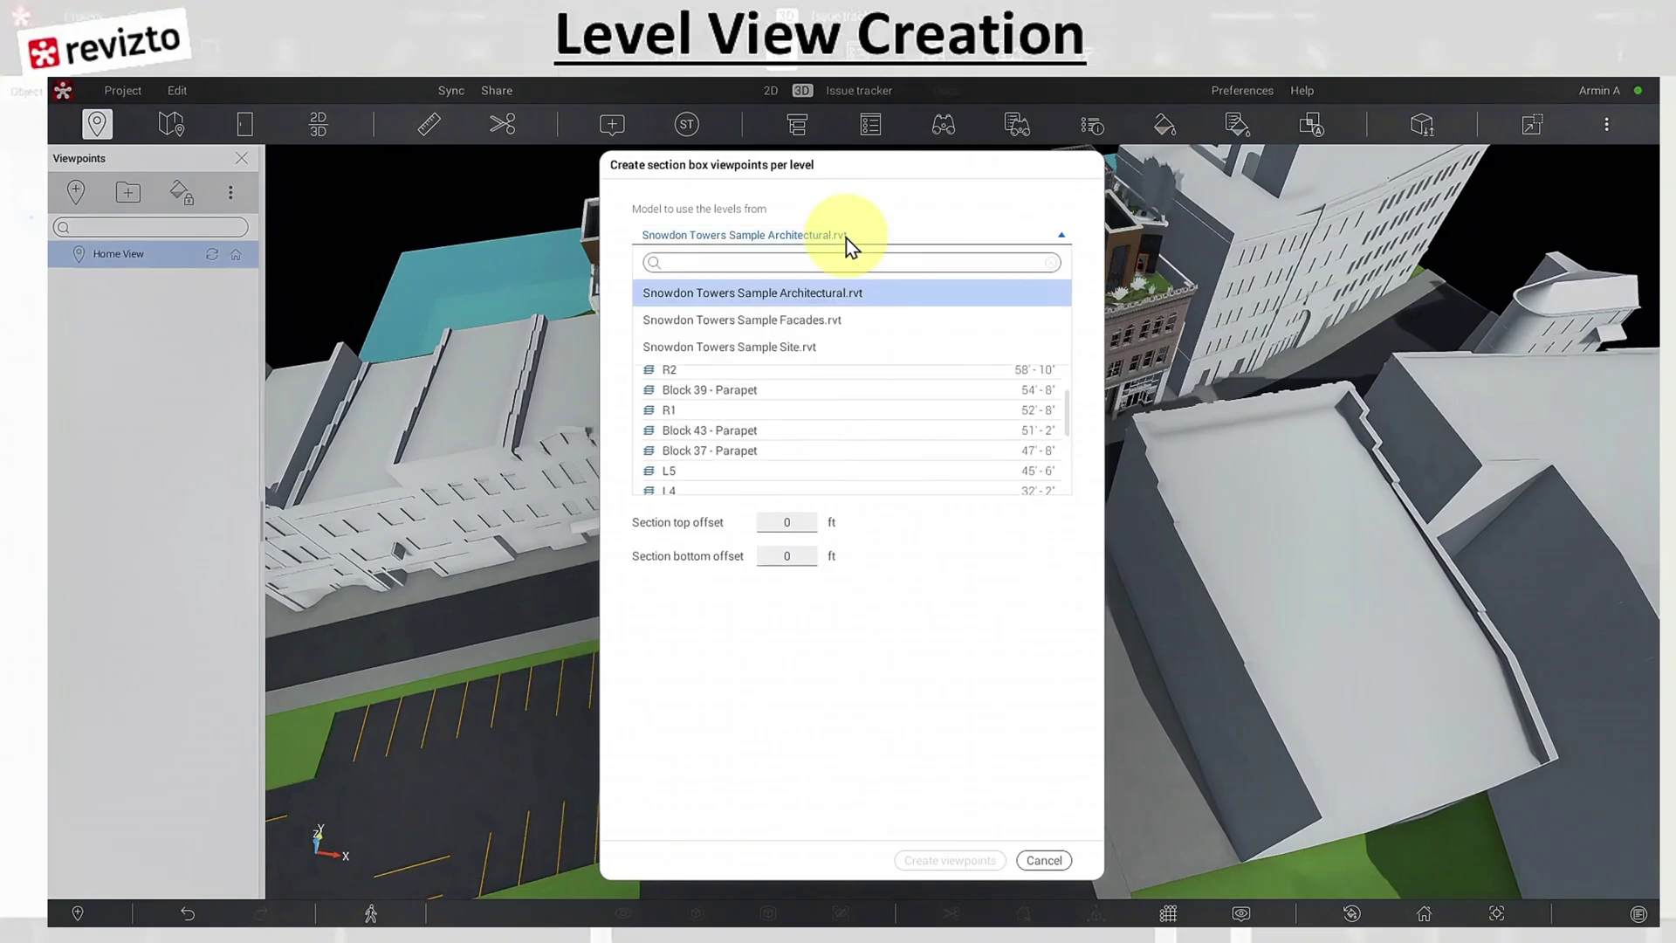
left_click(824, 346)
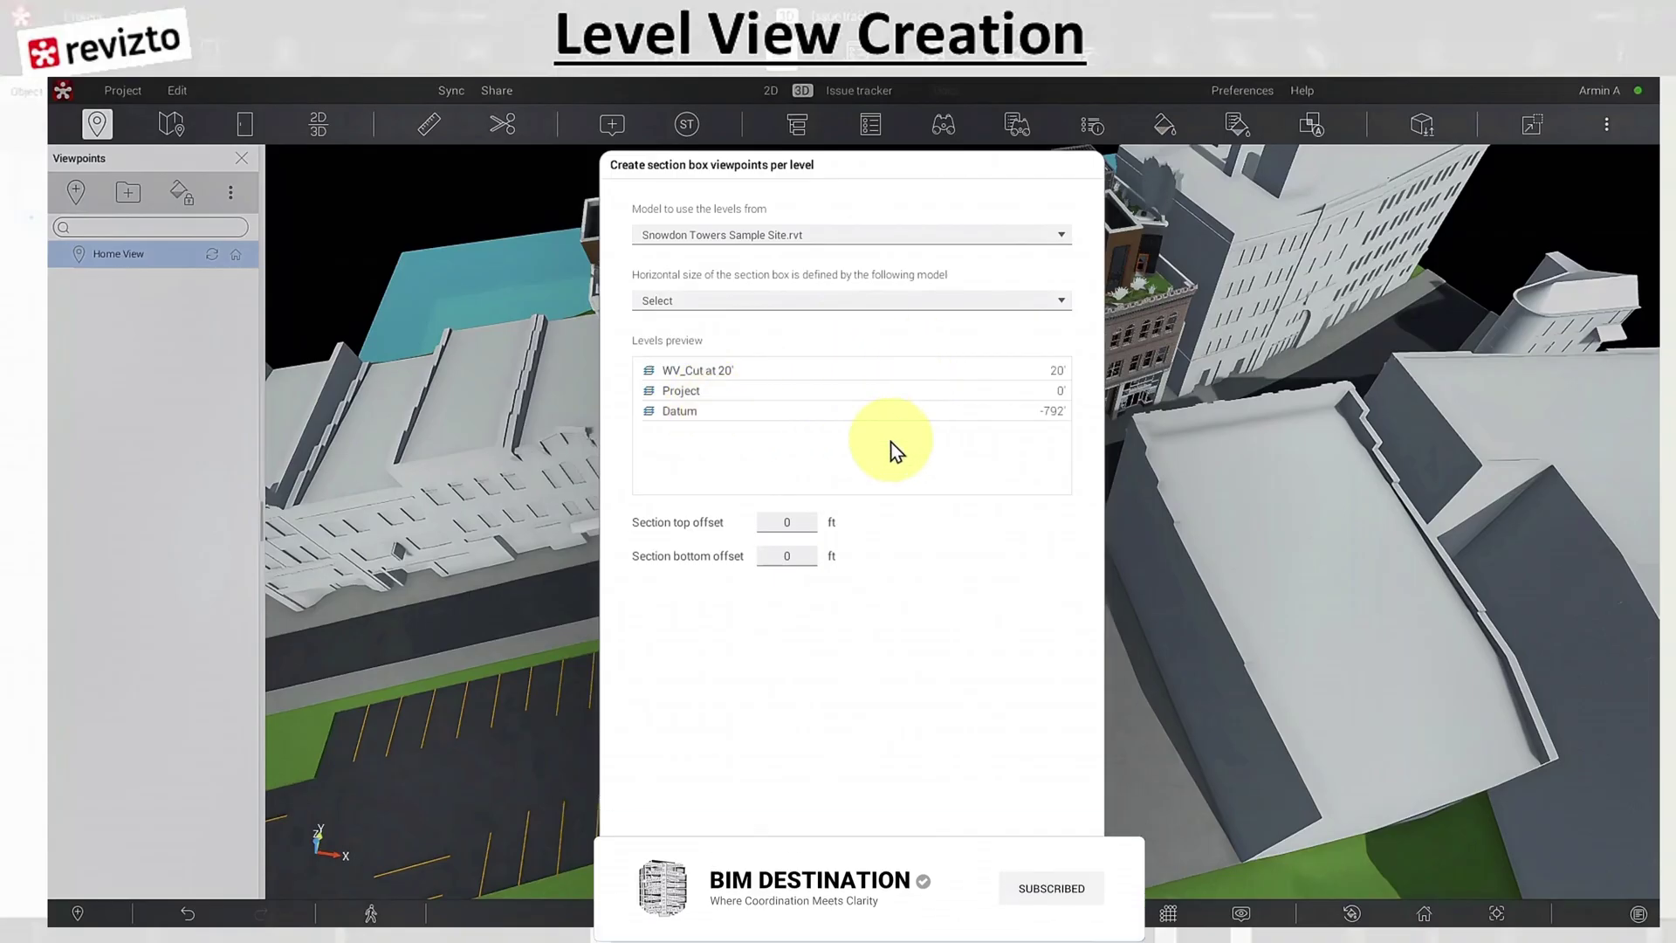
left_click(820, 234)
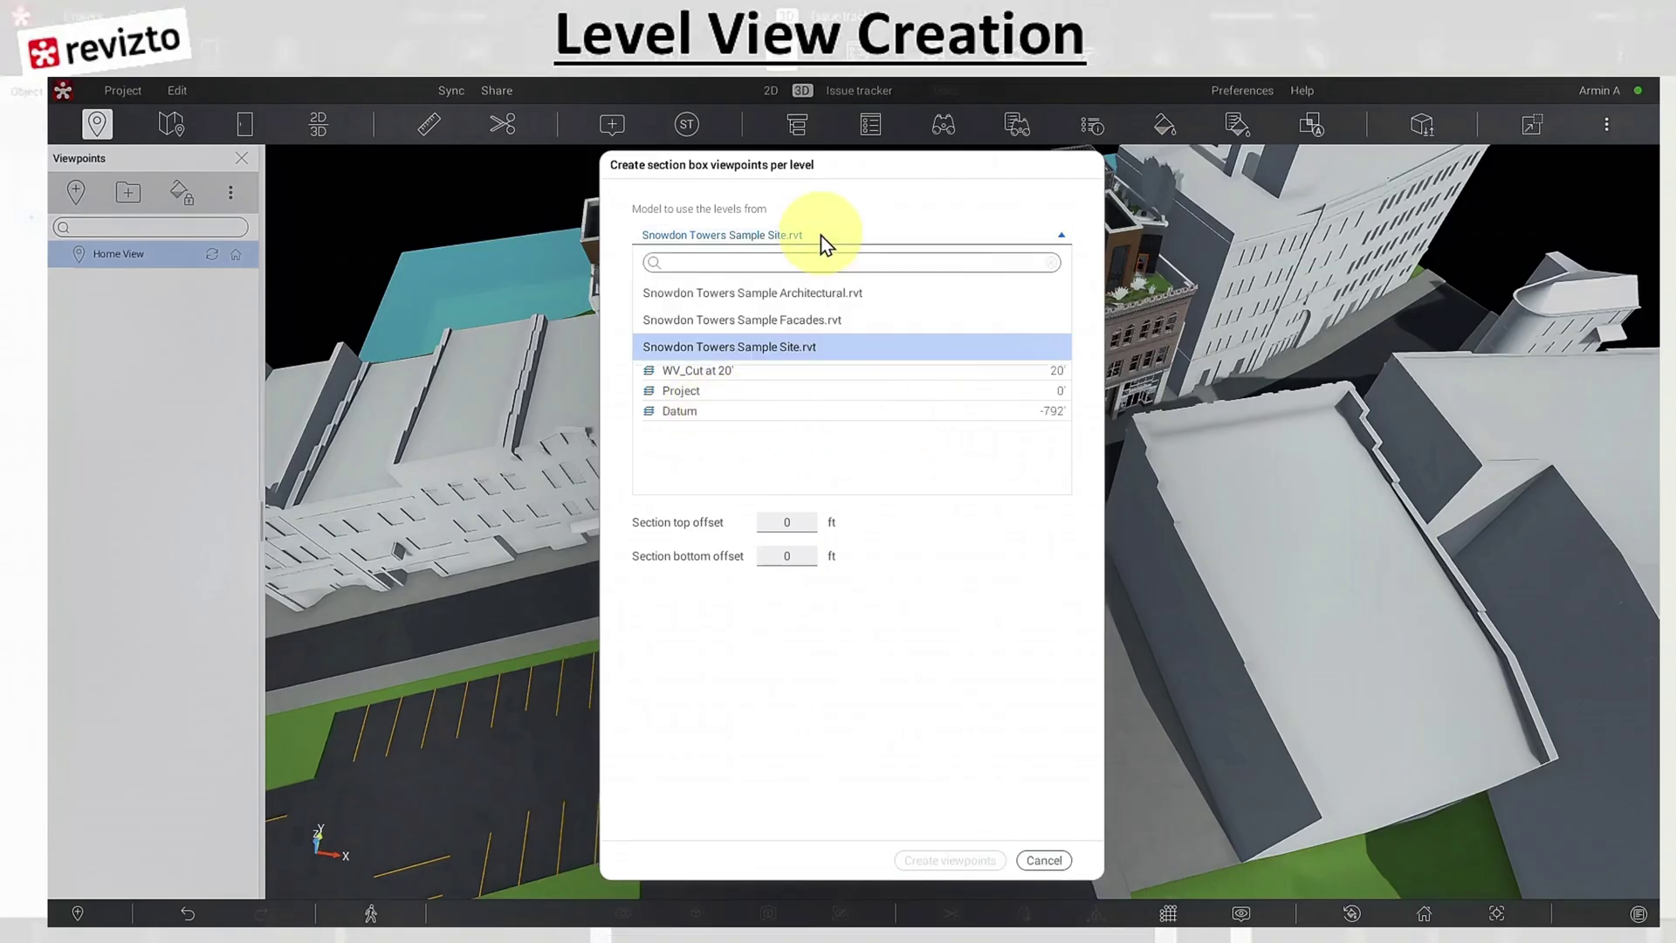
left_click(825, 293)
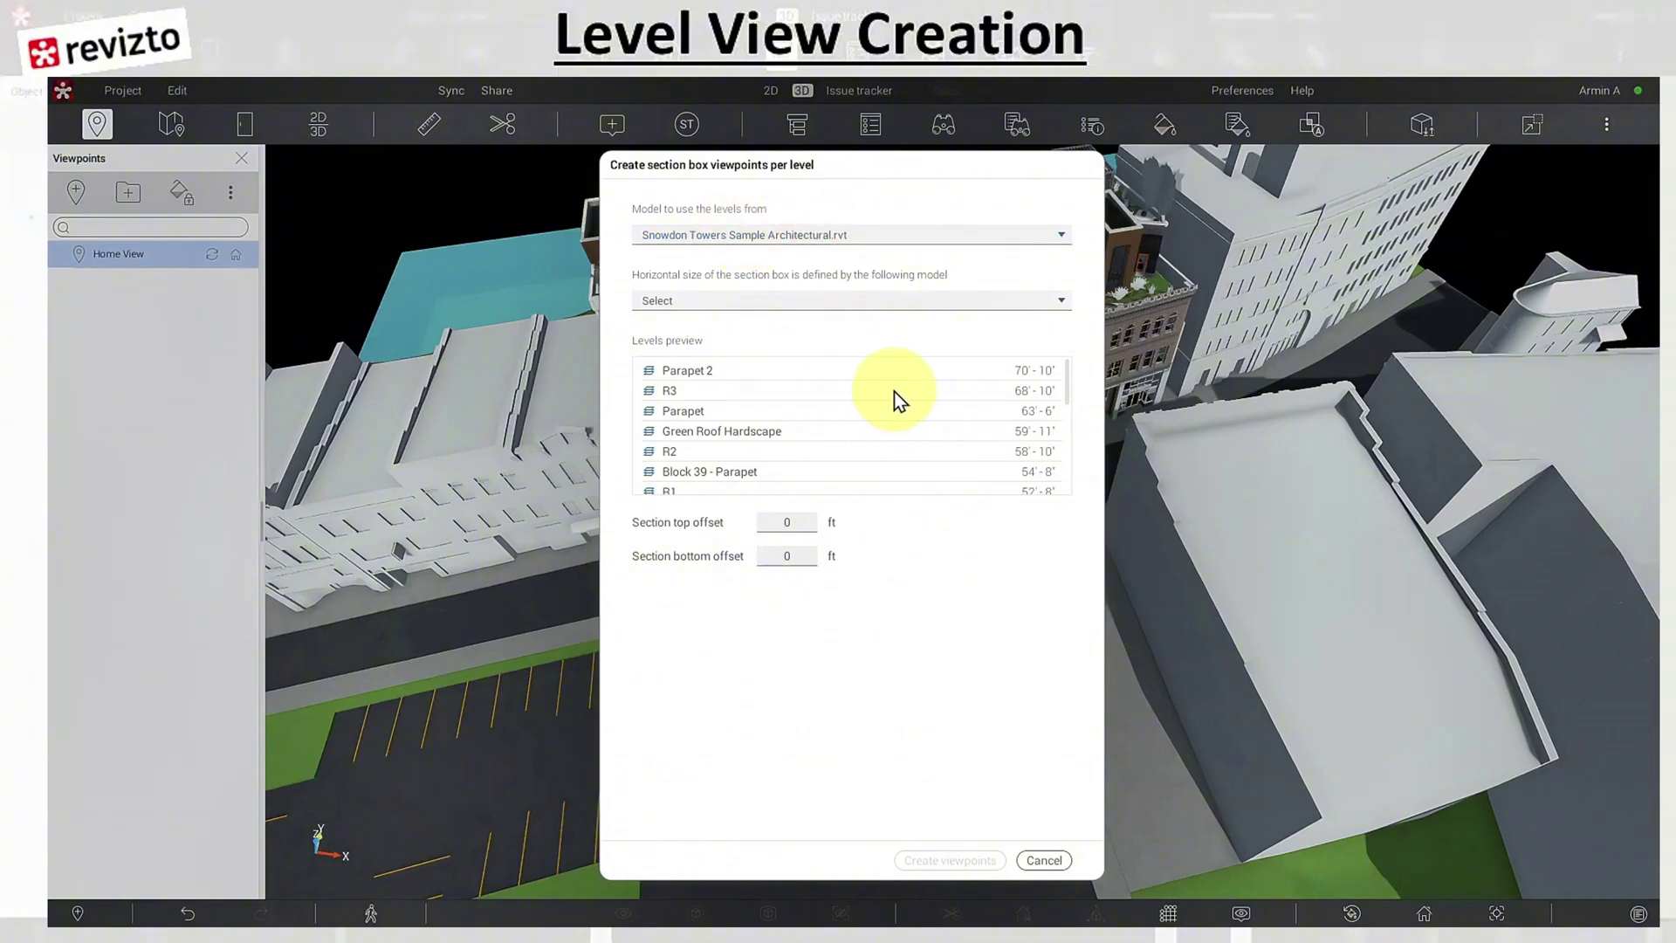
scroll(893, 395, "down", 5)
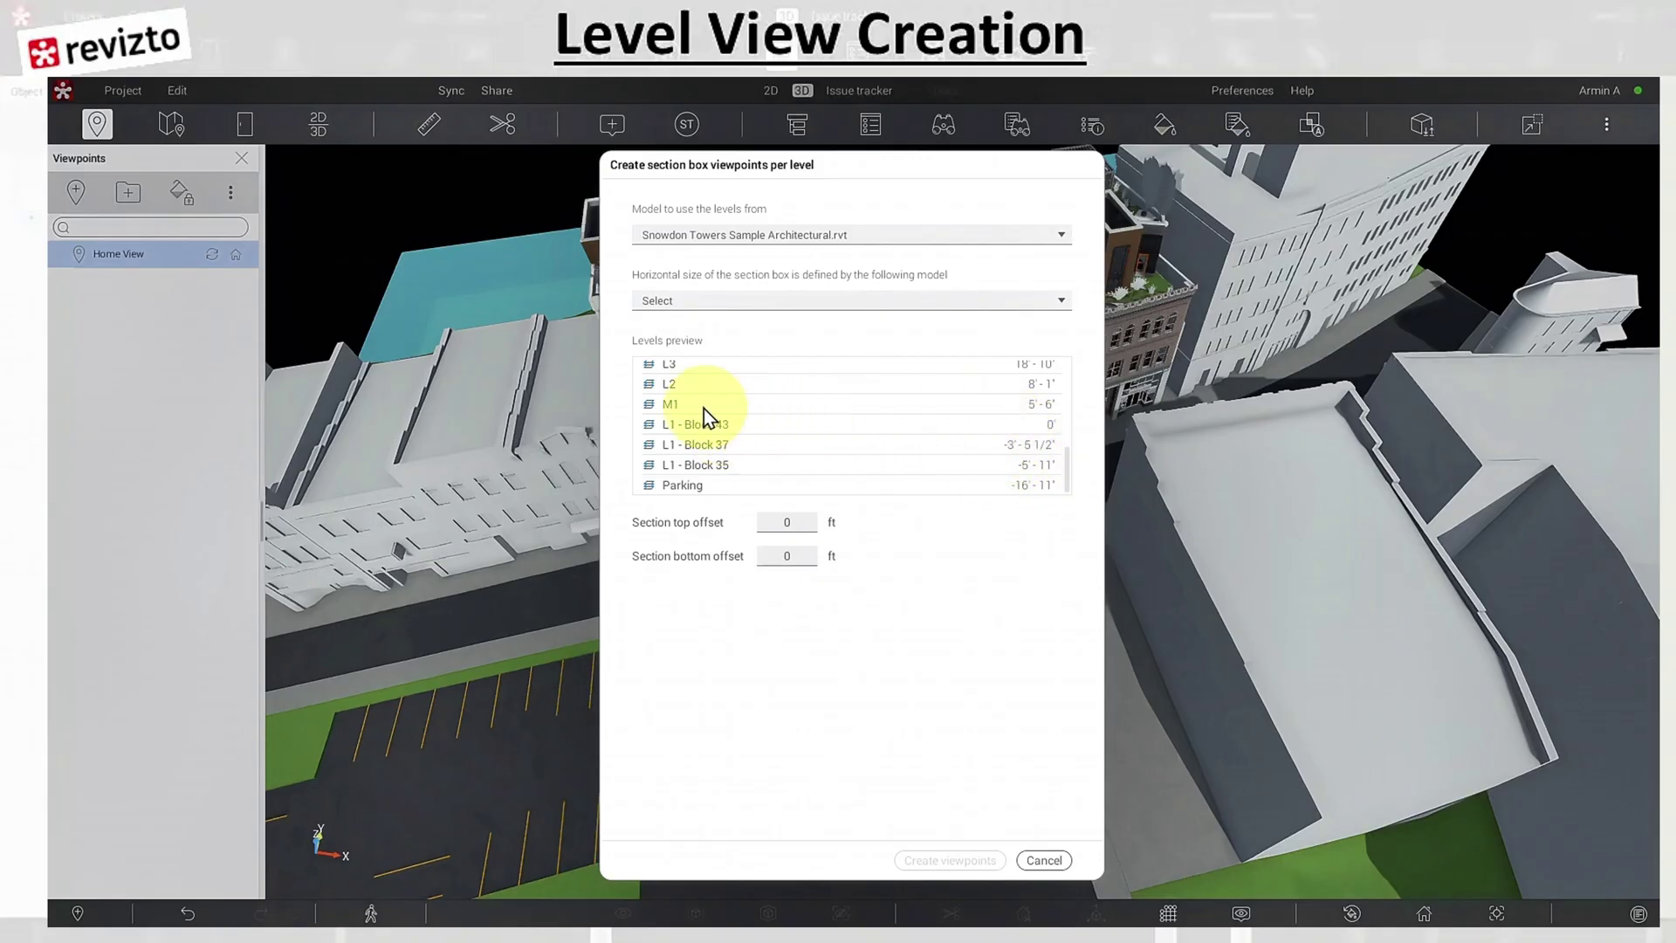
scroll(696, 401, "up", 10)
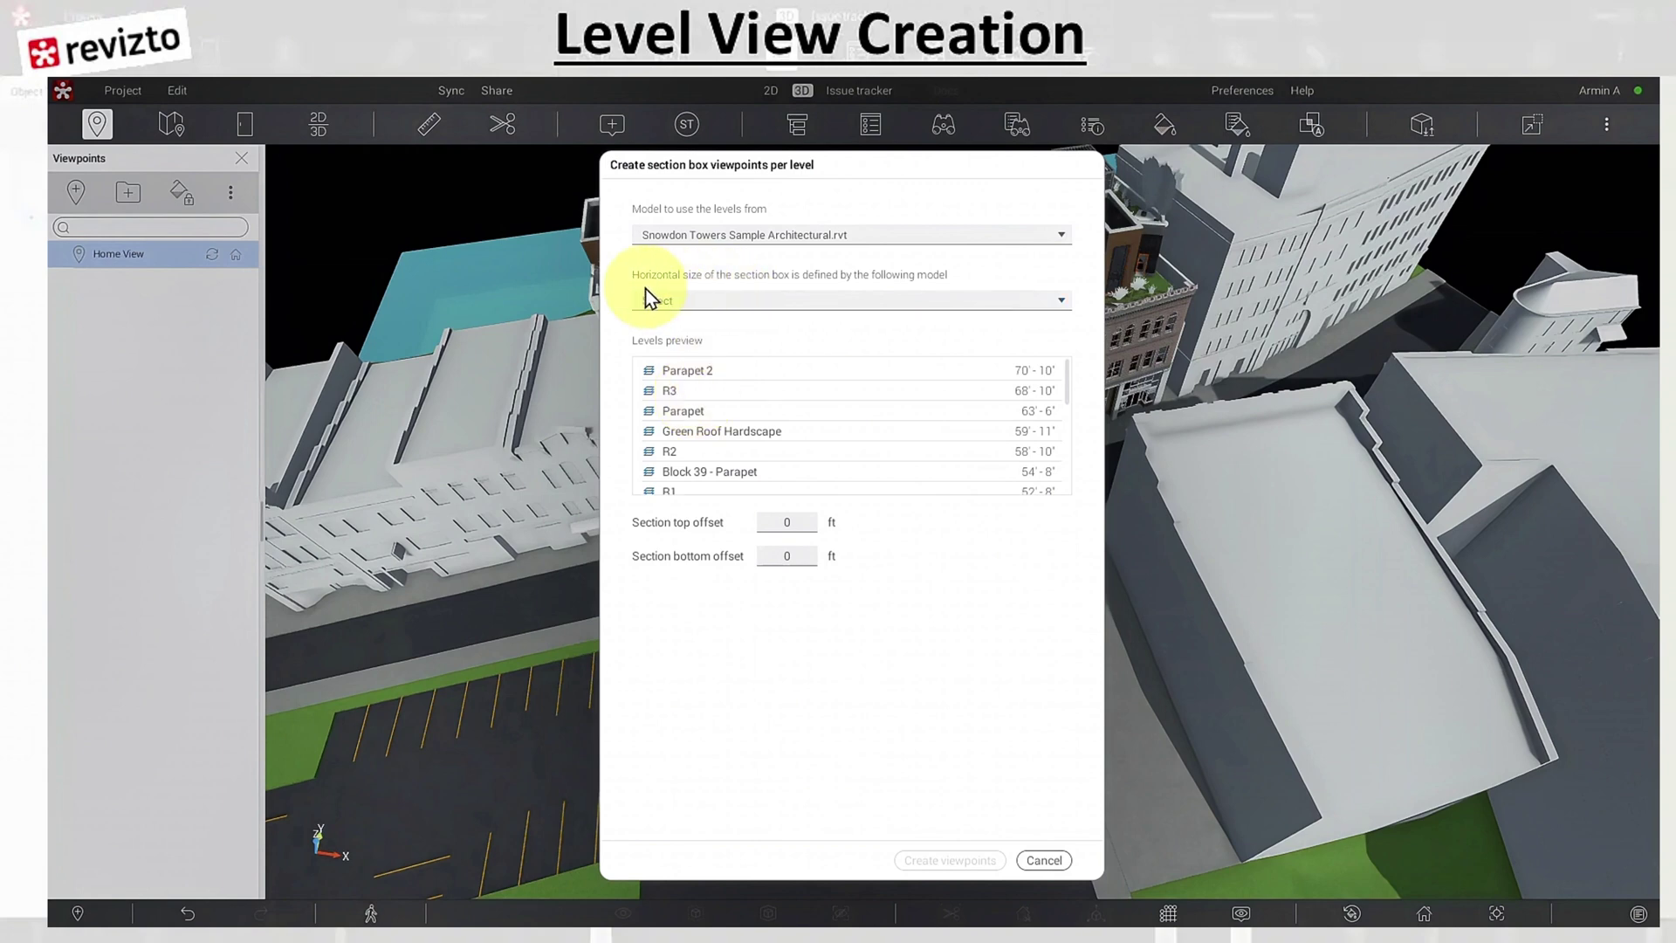
Step: Set the horizontal section box size to All models, then to Snowdon Towers Sample Architectural.rvt
left_click(795, 300)
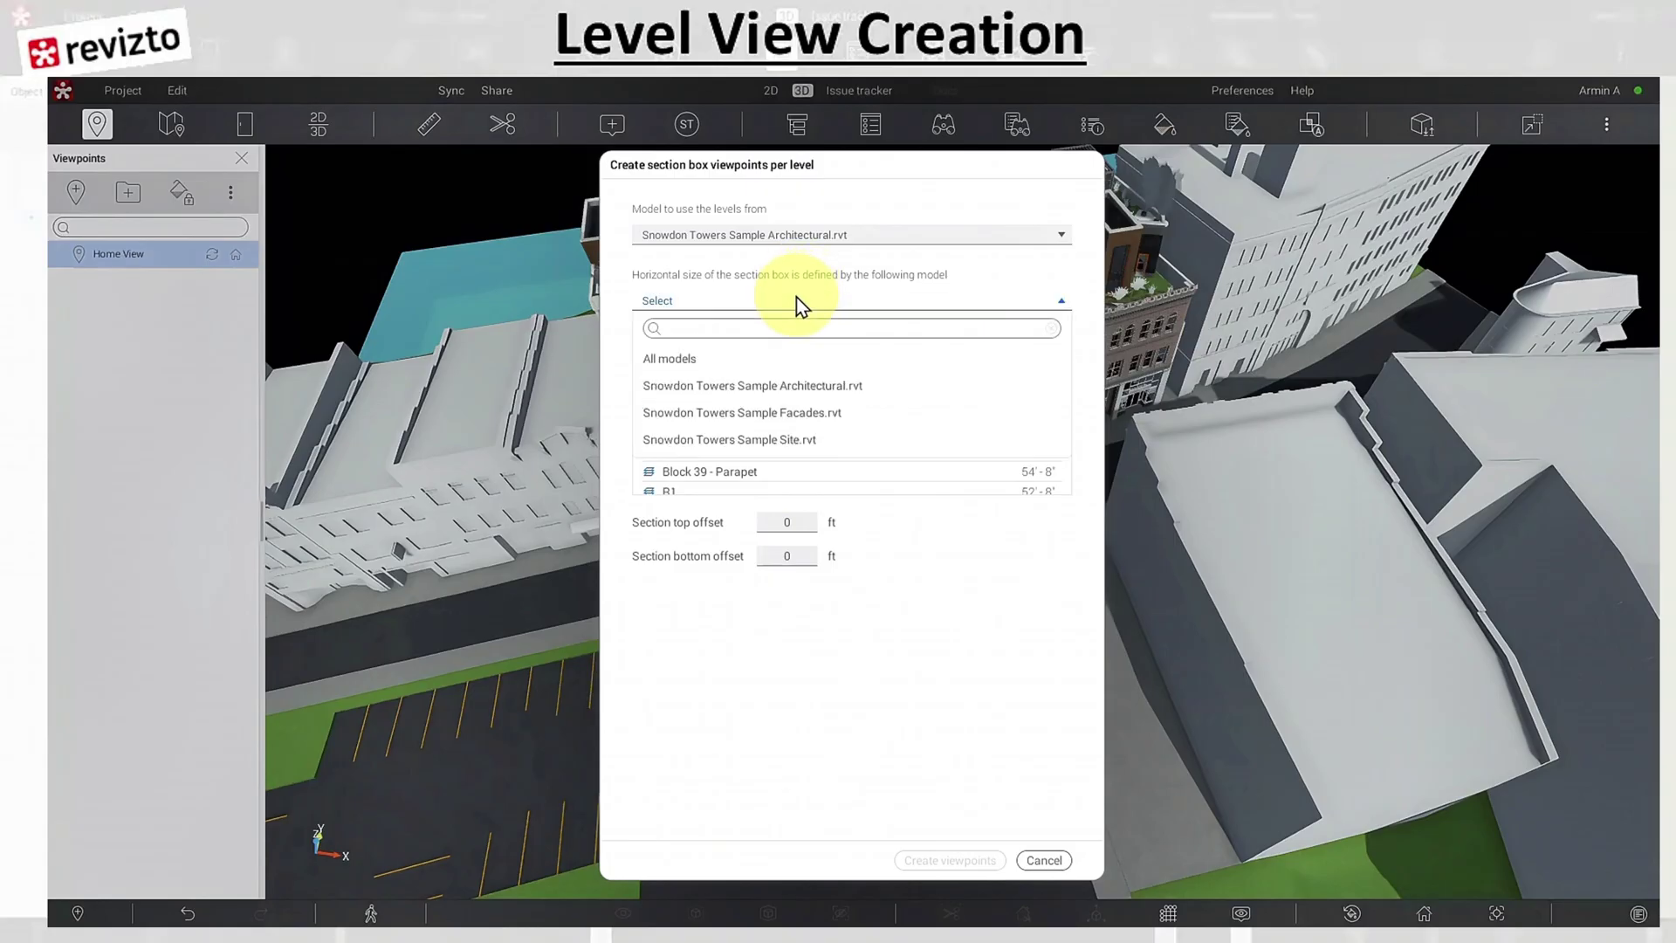
left_click(695, 365)
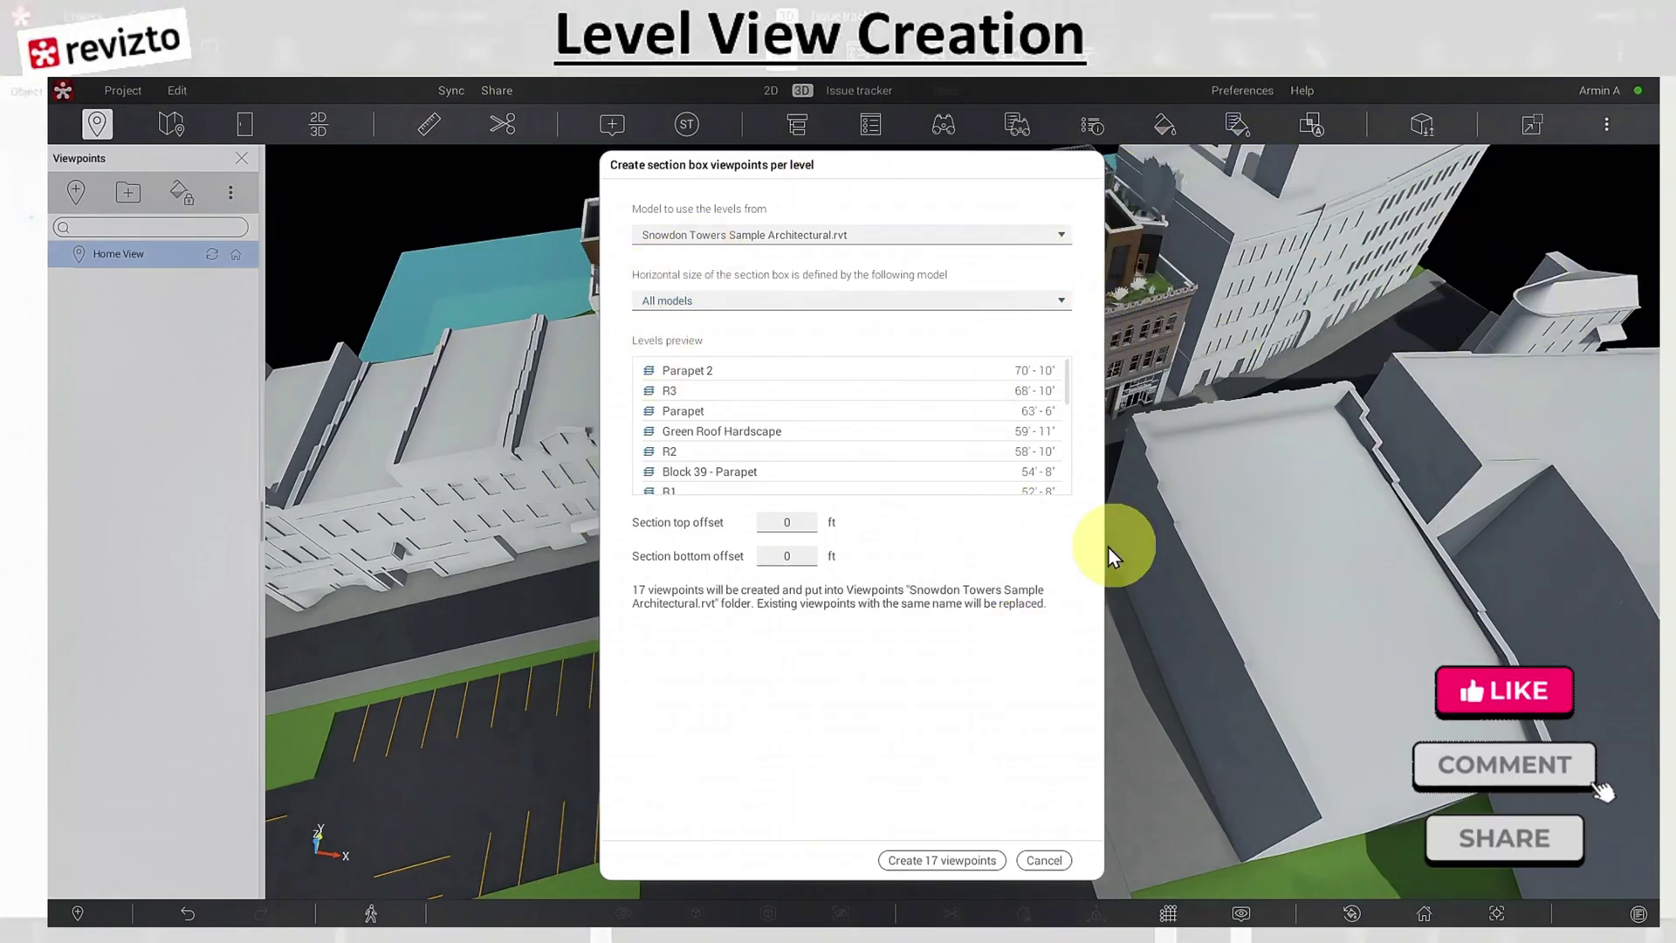
left_click(723, 301)
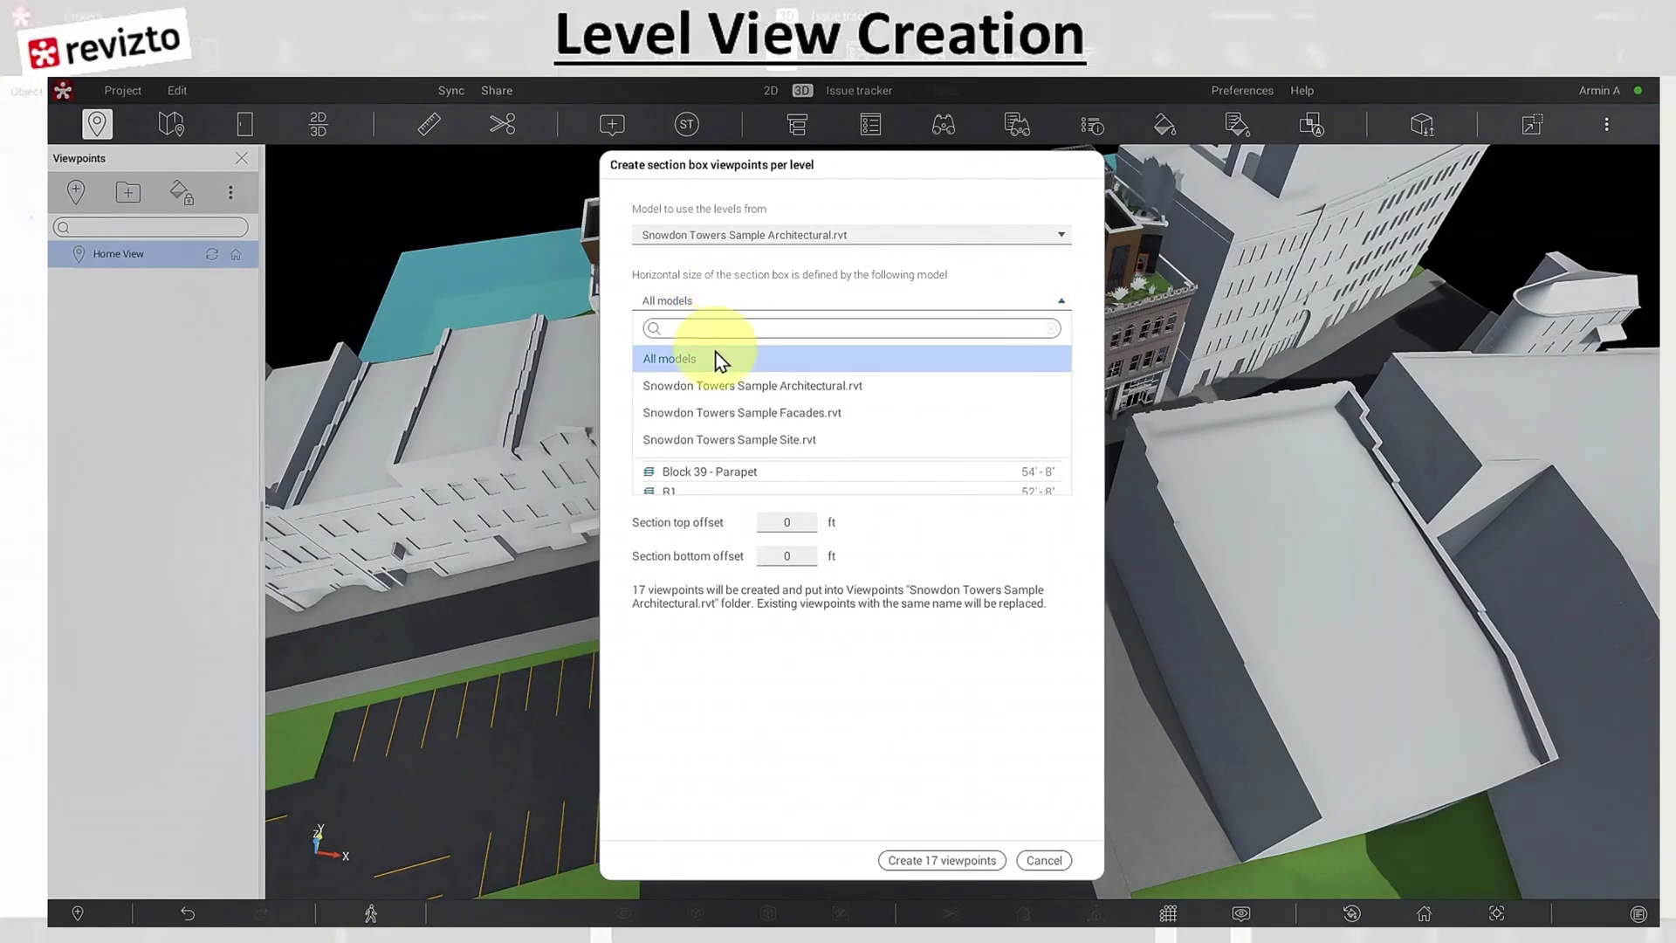
left_click(744, 386)
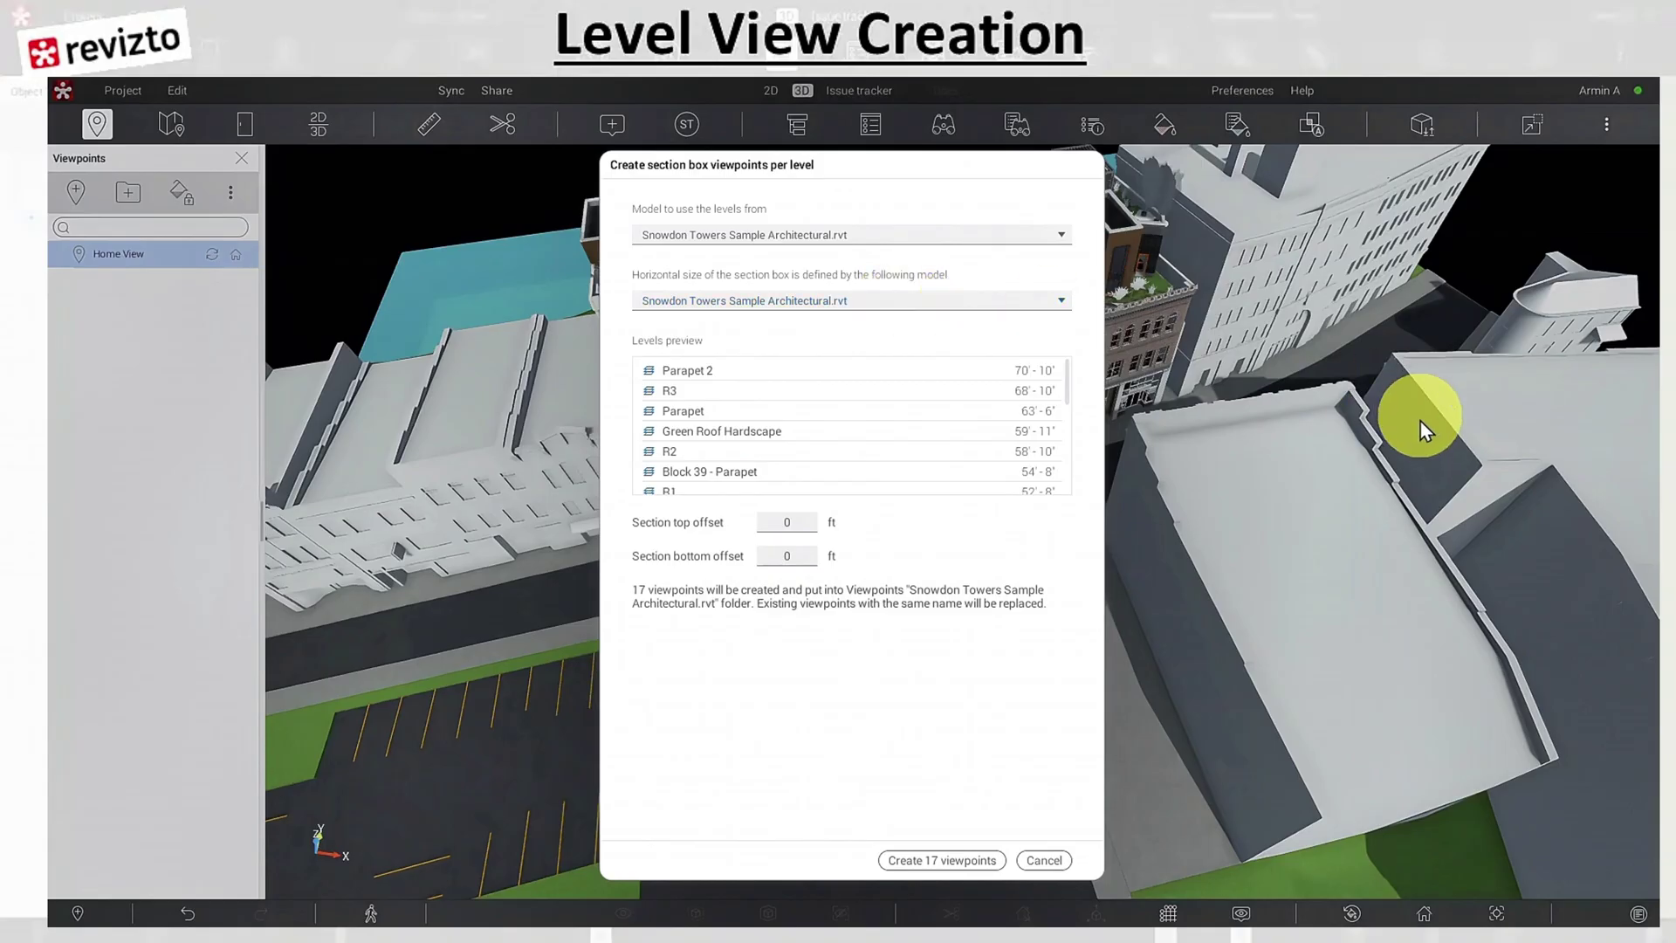
Step: Return horizontal size to All models, keeping 0 ft offsets, and review the 17-viewpoint note
left_click(904, 299)
left_click(679, 357)
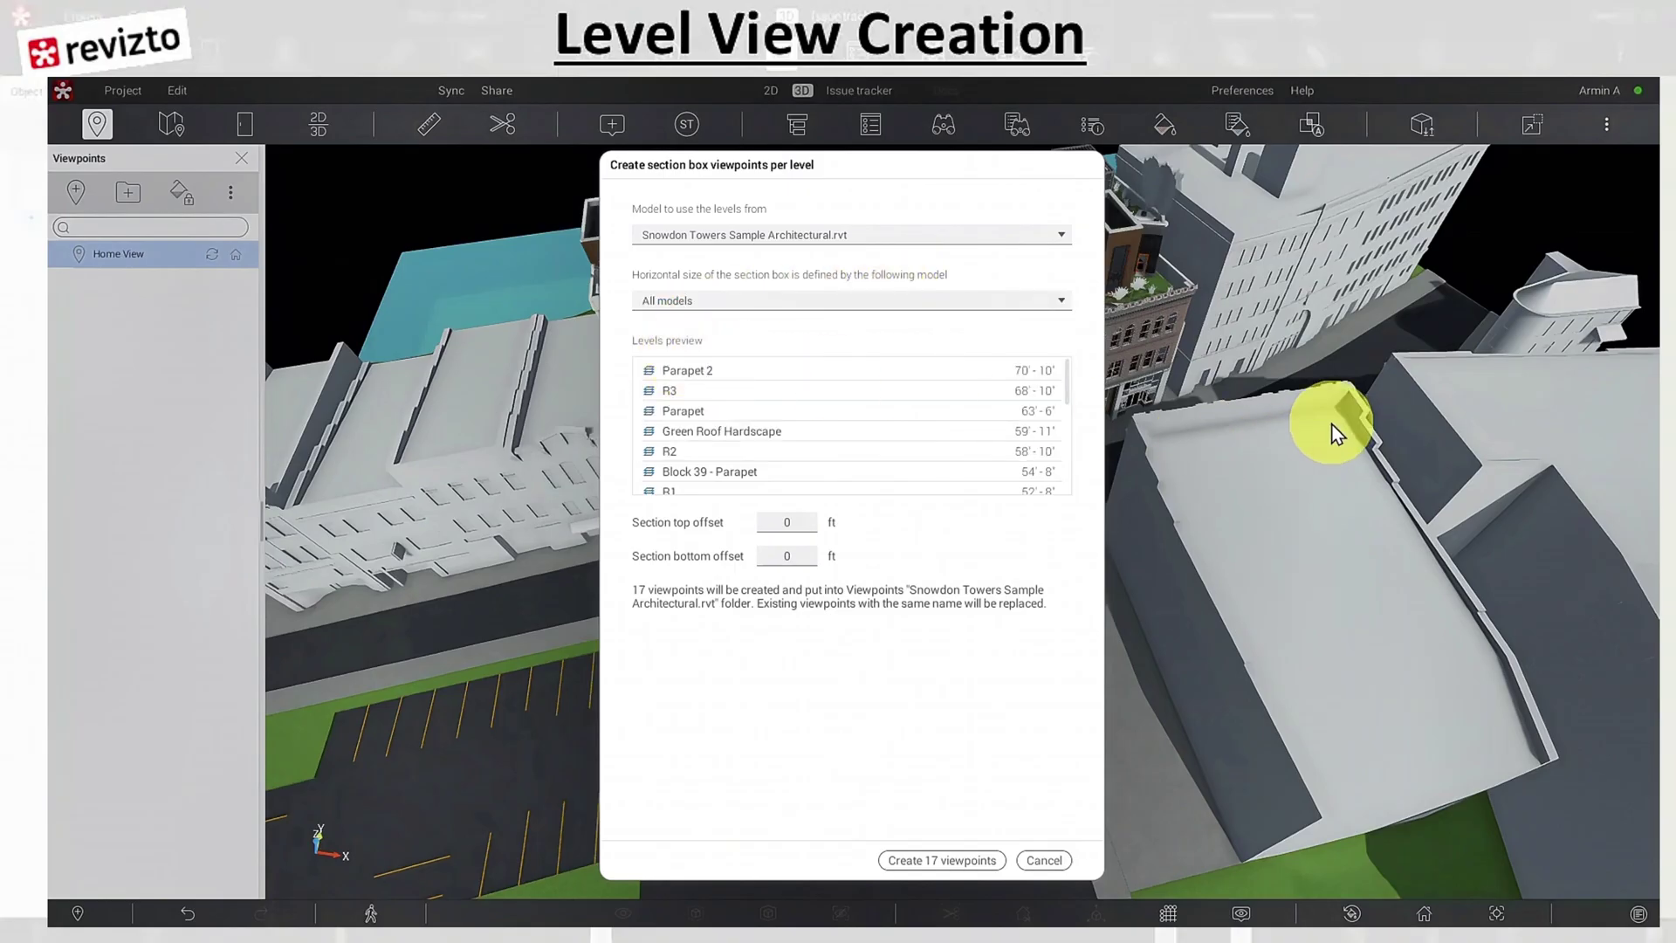
left_click(910, 304)
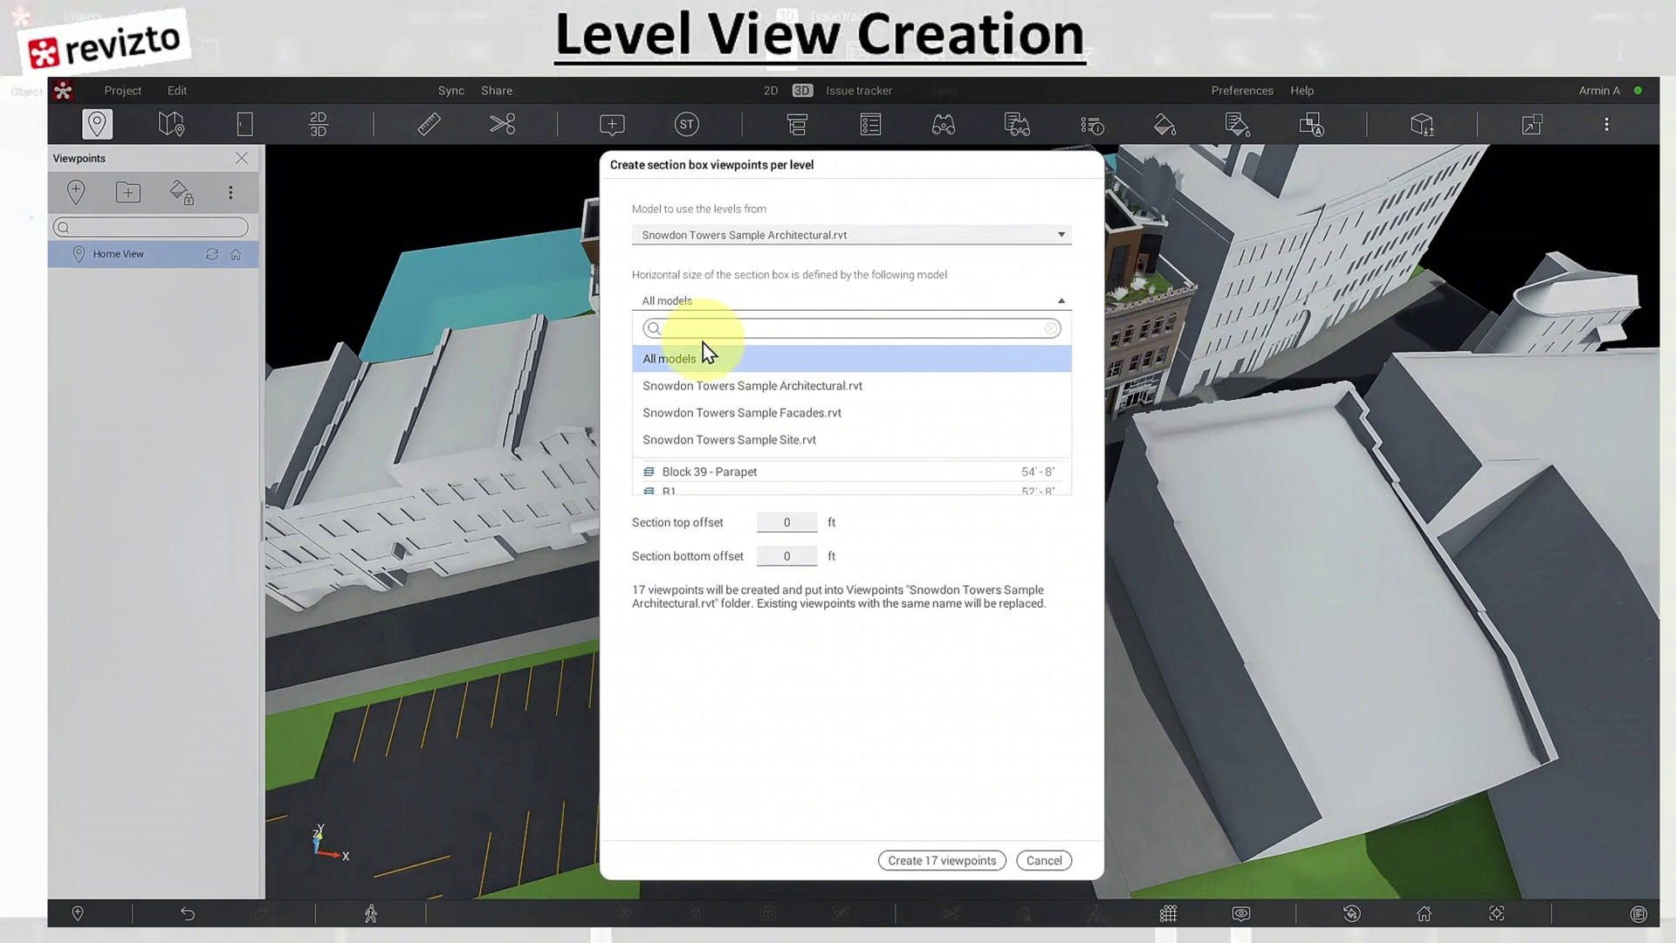
left_click(703, 365)
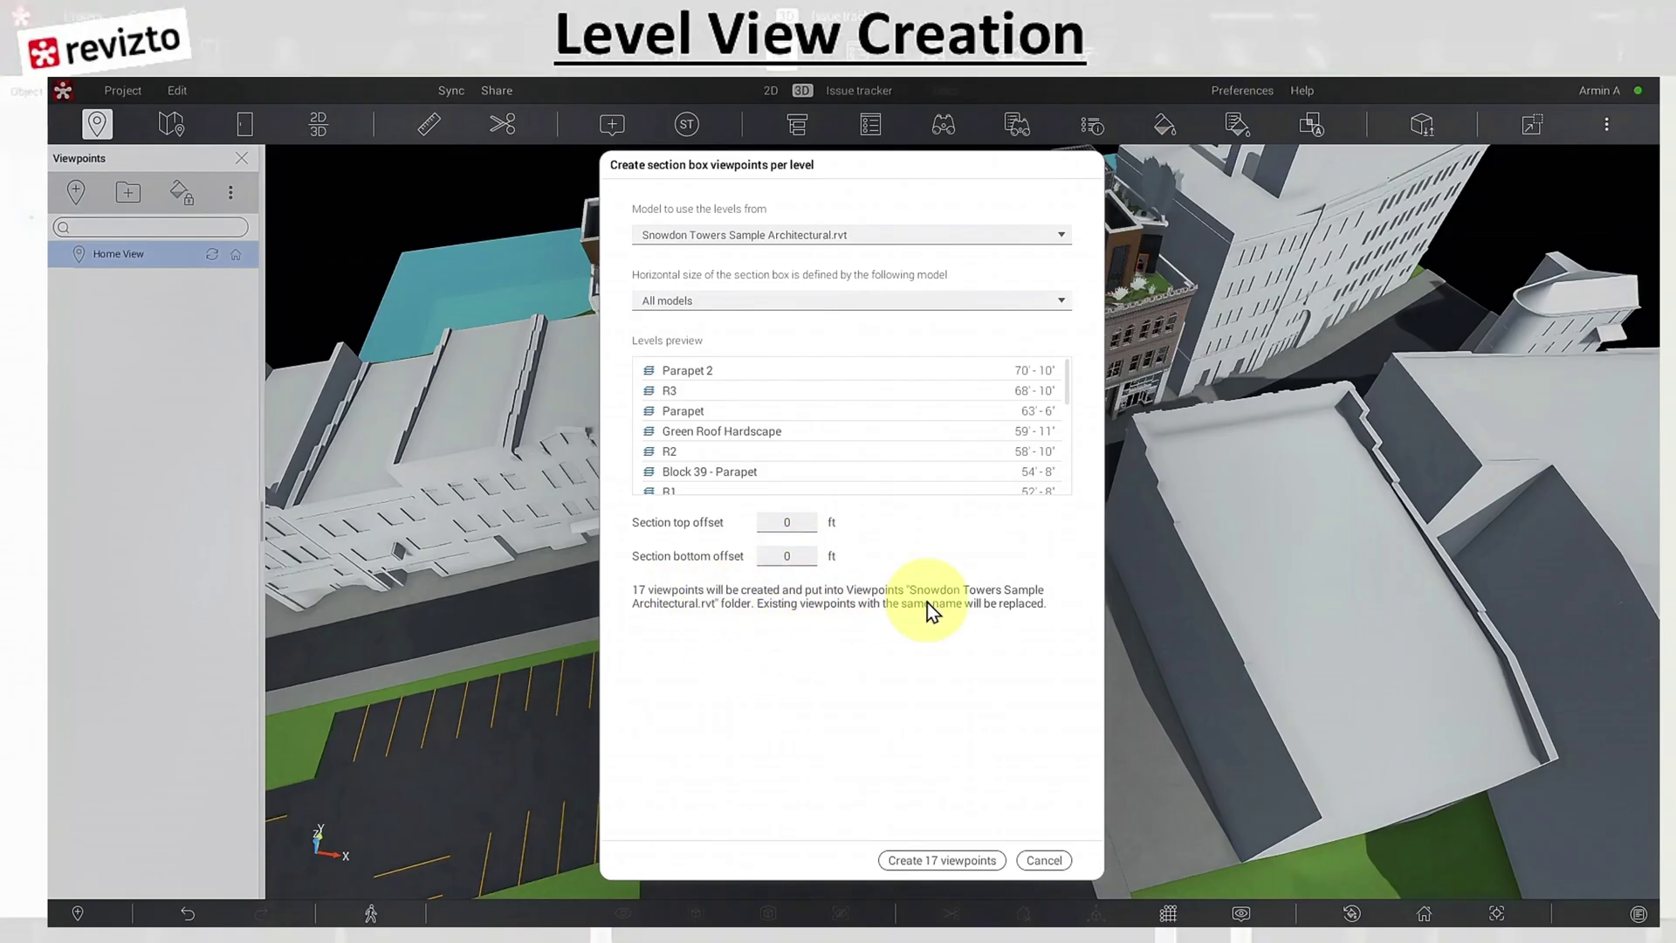
scroll(935, 430, "down", 5)
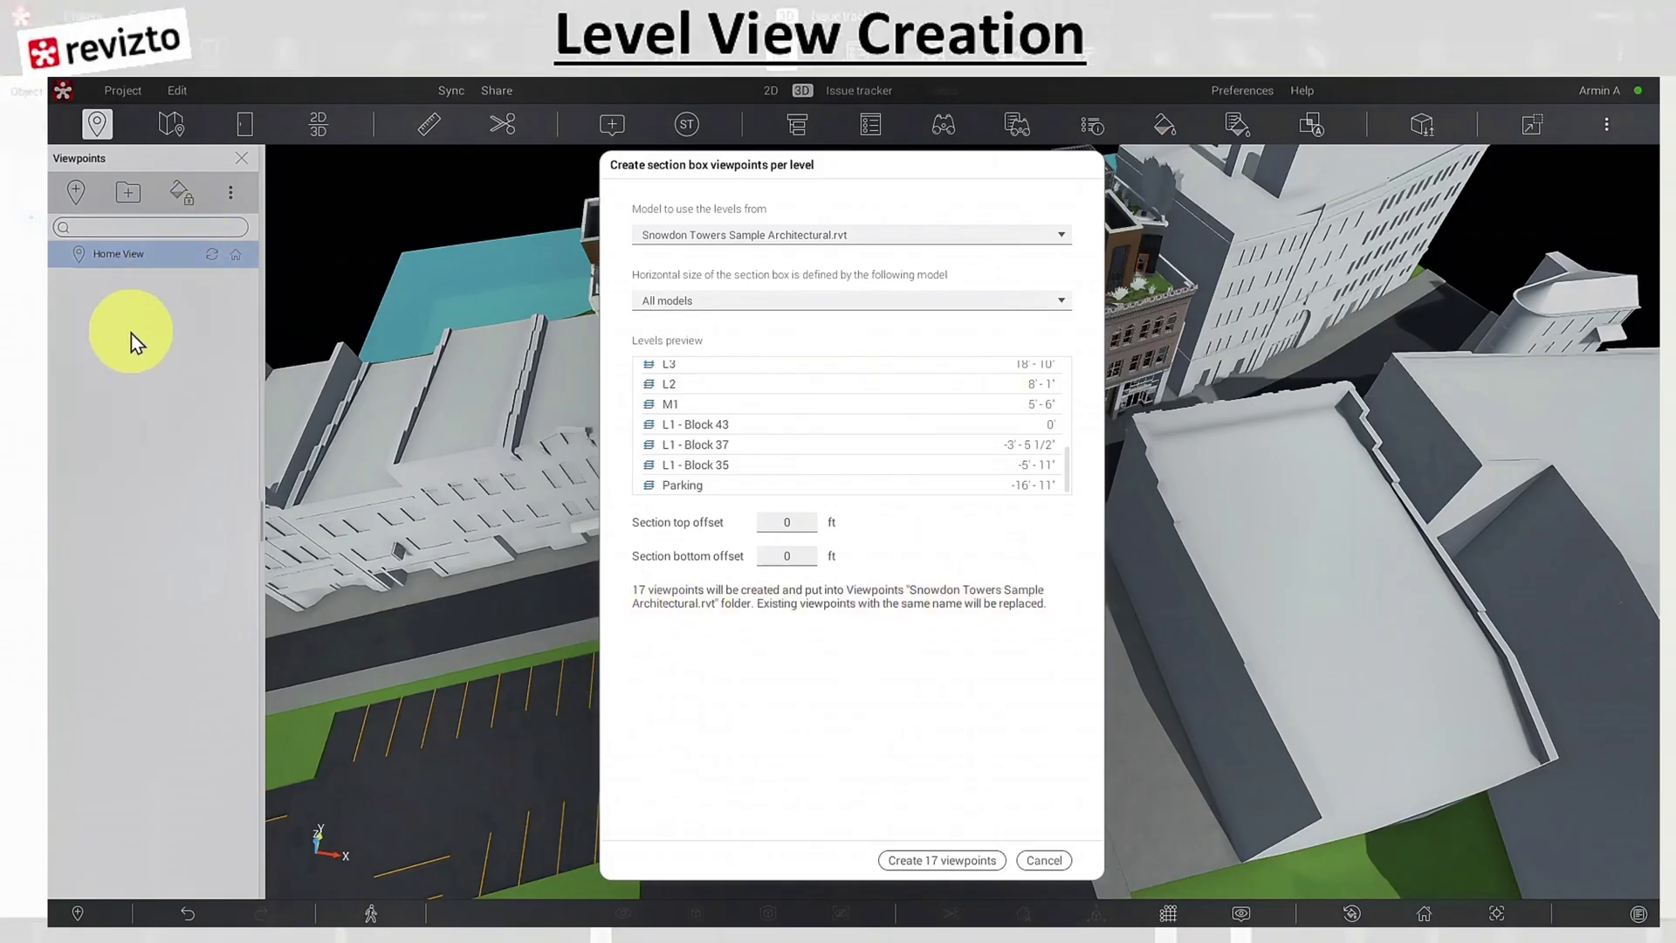
Step: Create the 17 level viewpoints, expand the new folder, and orbit to inspect a section box
left_click(955, 858)
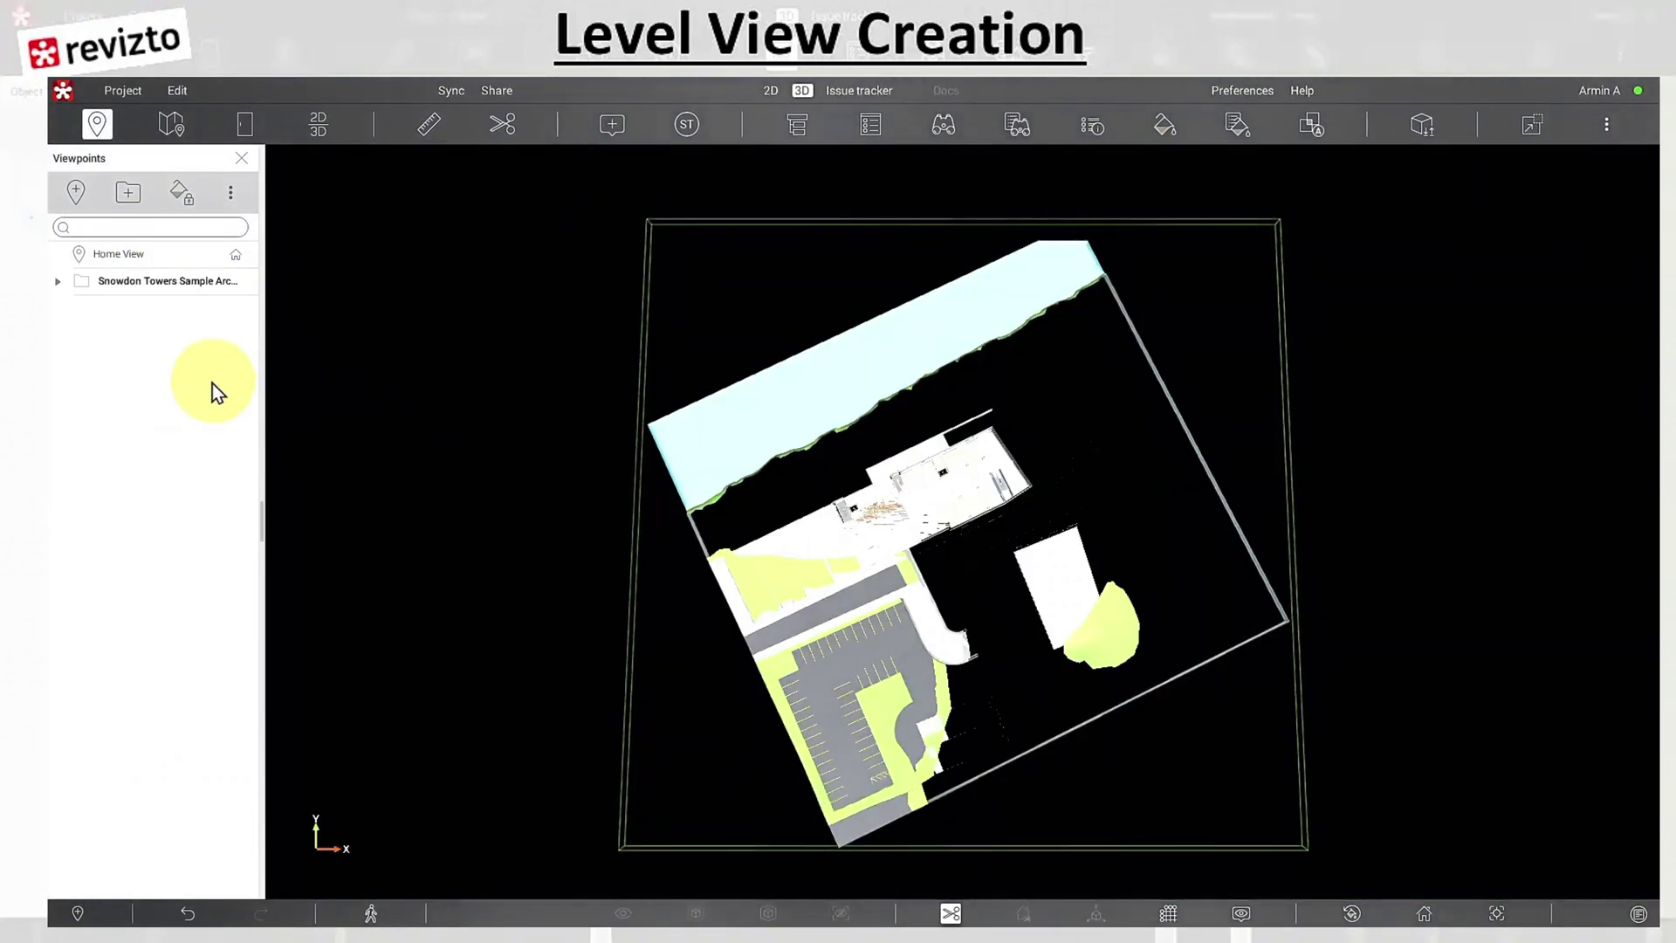
left_click(59, 283)
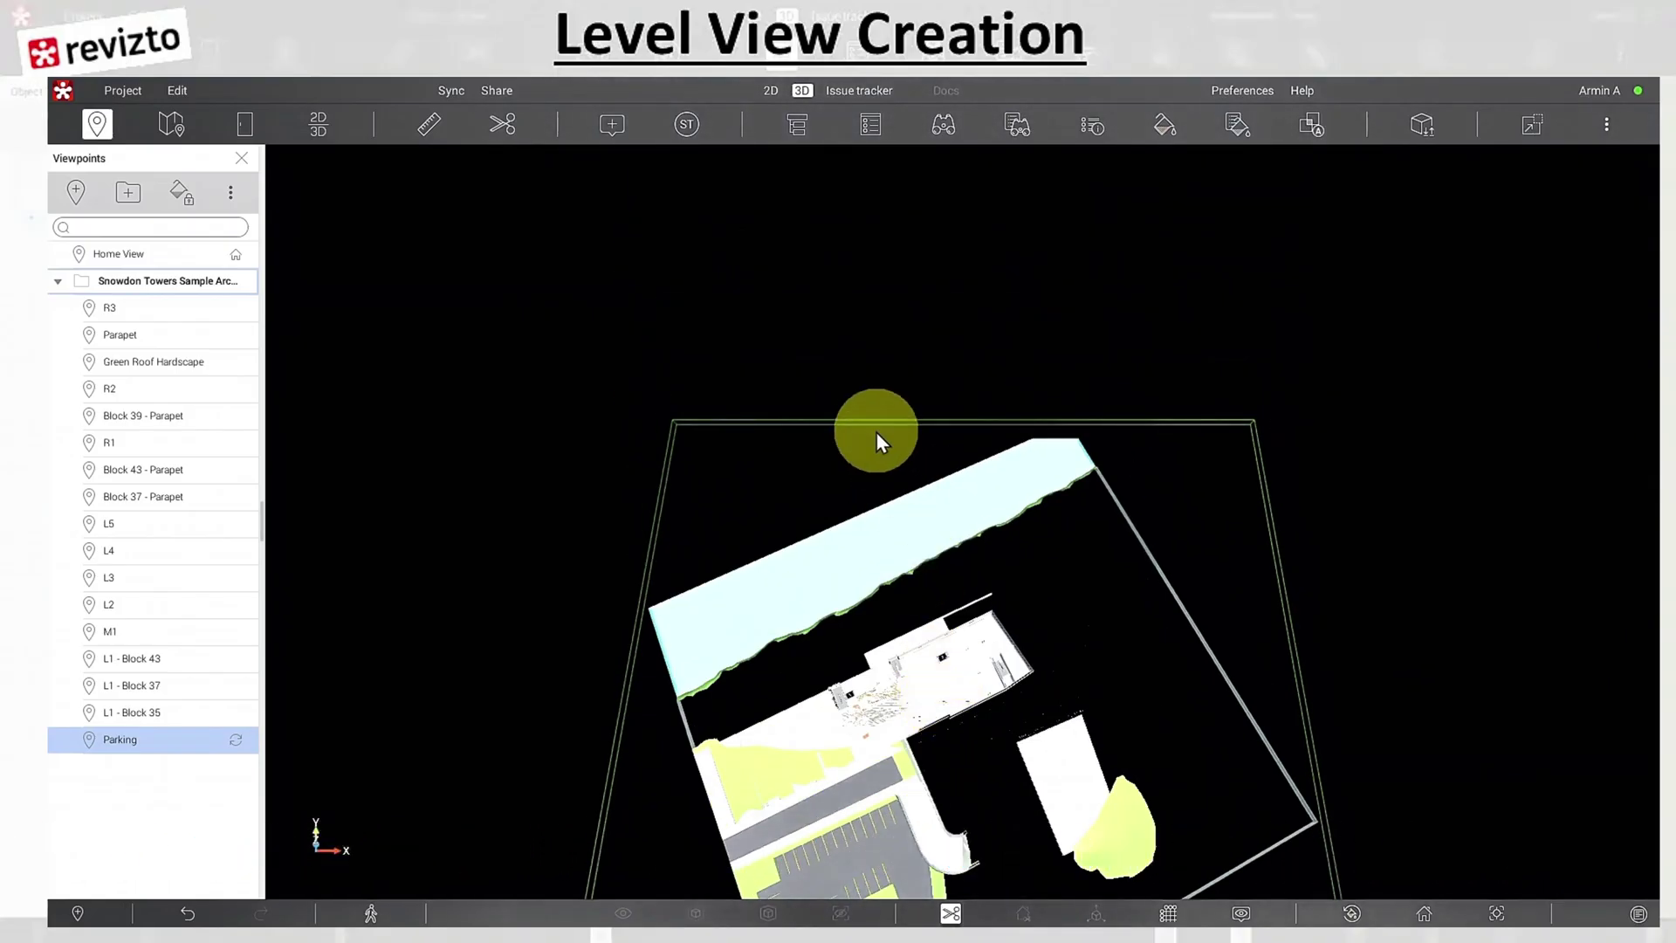
left_click_drag(890, 568, 892, 408)
left_click_drag(902, 506, 924, 938)
left_click_drag(935, 392, 1044, 657)
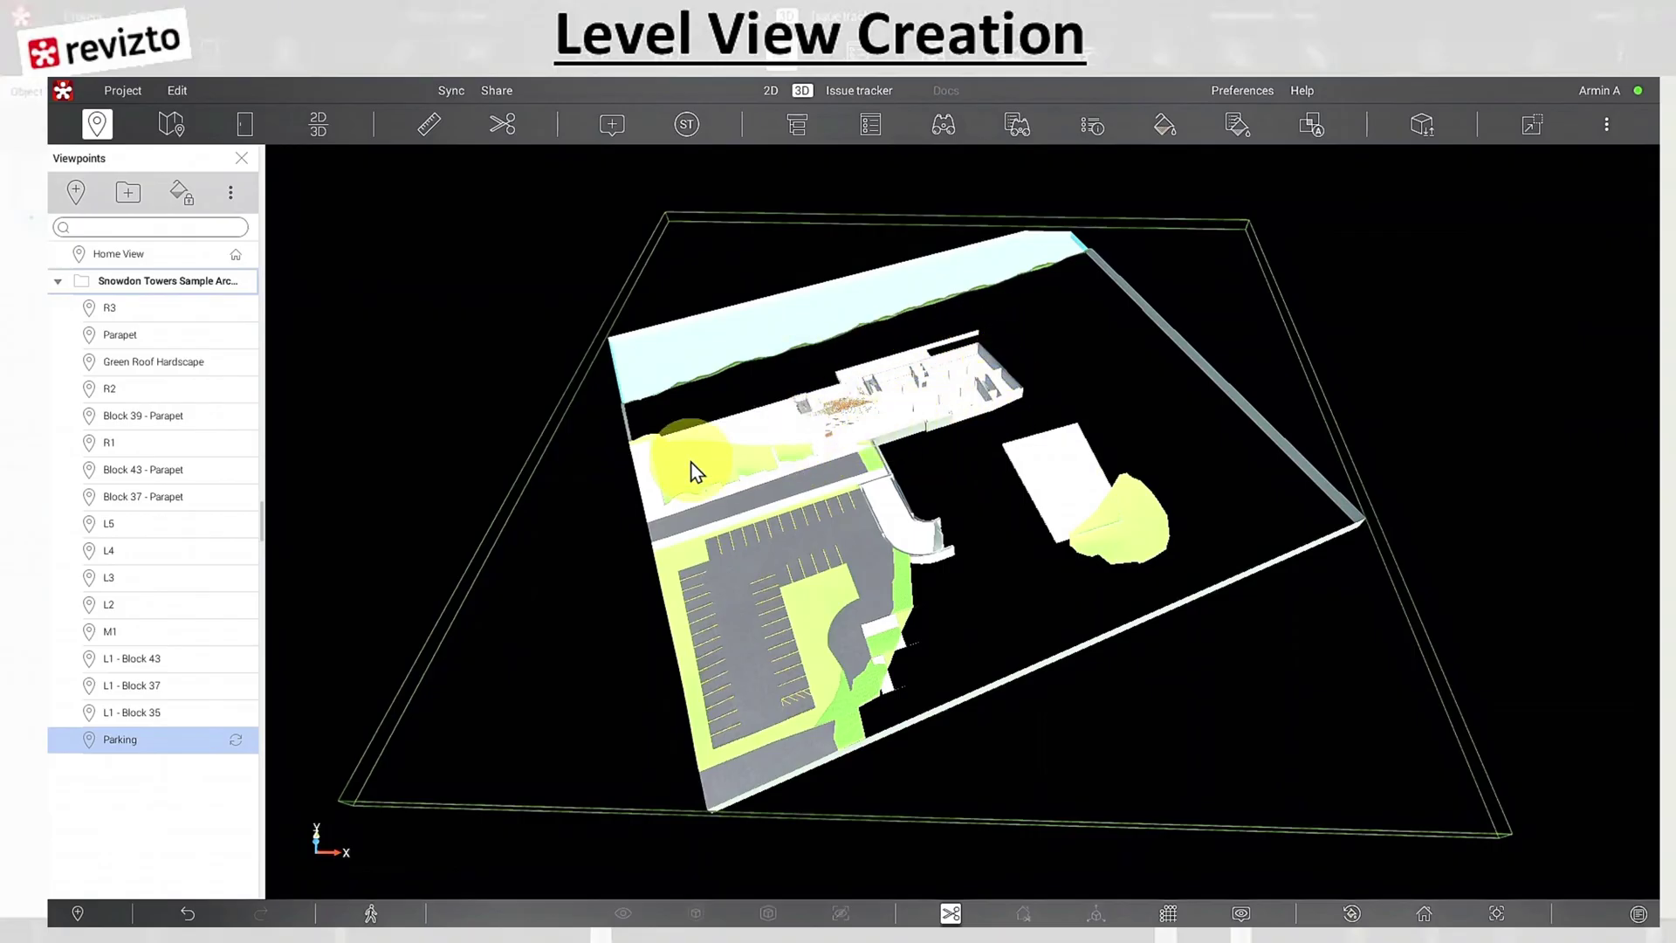
Step: Preview level viewpoints L2 through Green Roof Hardscape, plus L1 - Block 35 and Parking
left_click(119, 606)
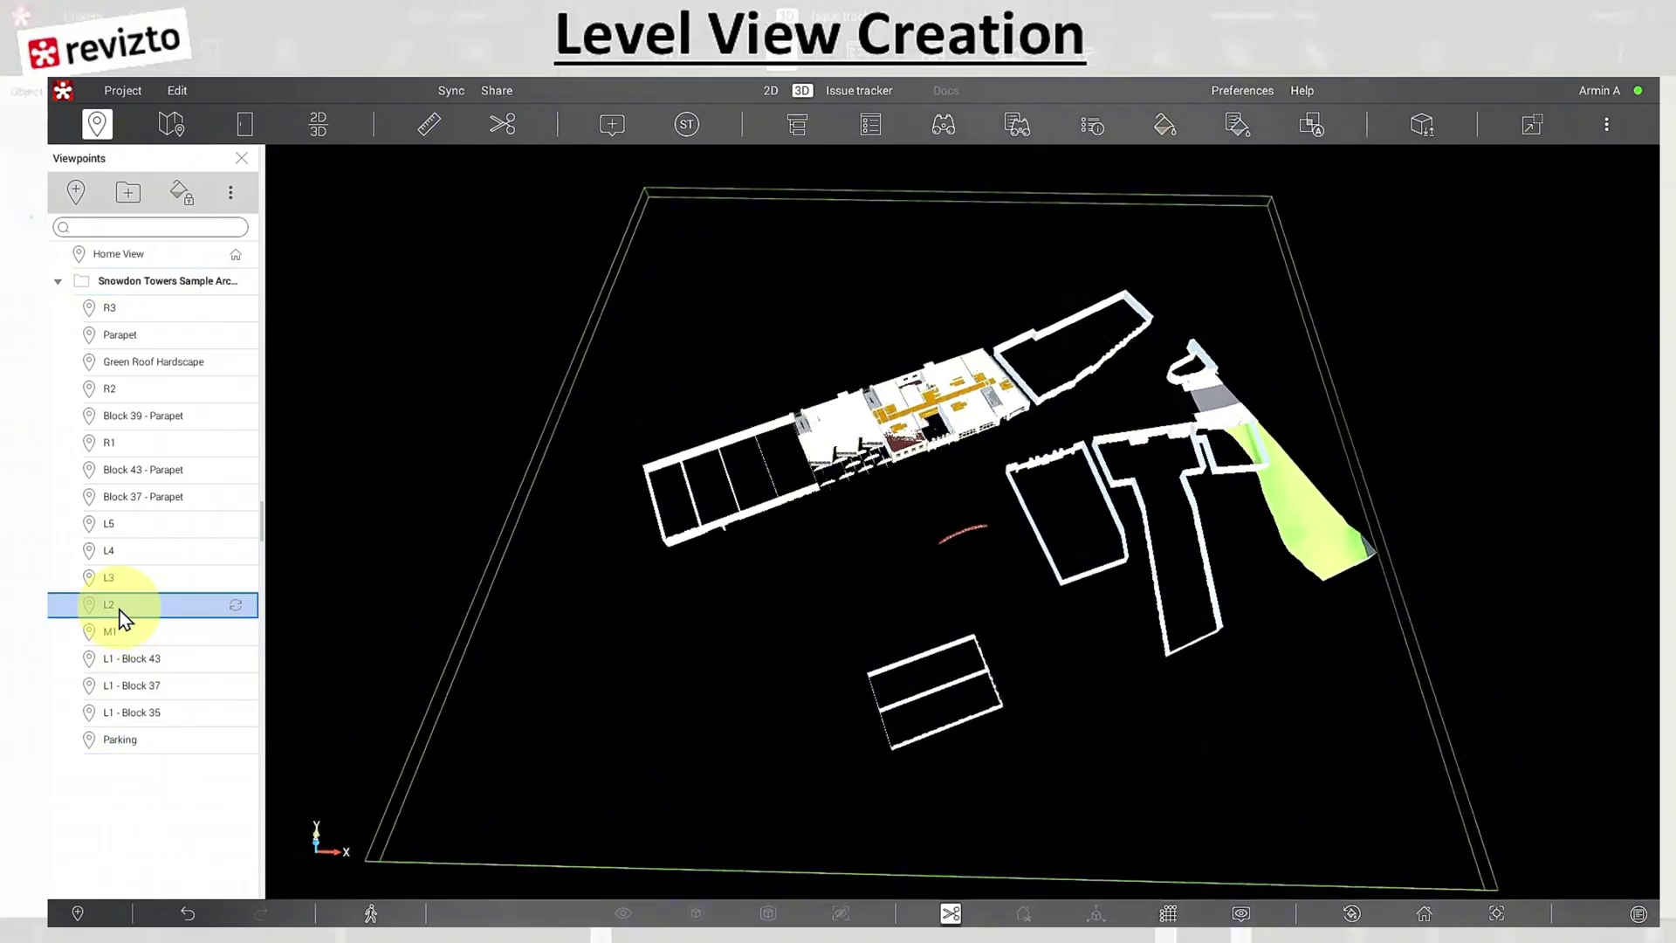
left_click(119, 577)
left_click(122, 552)
left_click(133, 524)
left_click(133, 496)
left_click(136, 471)
left_click(138, 417)
left_click(138, 395)
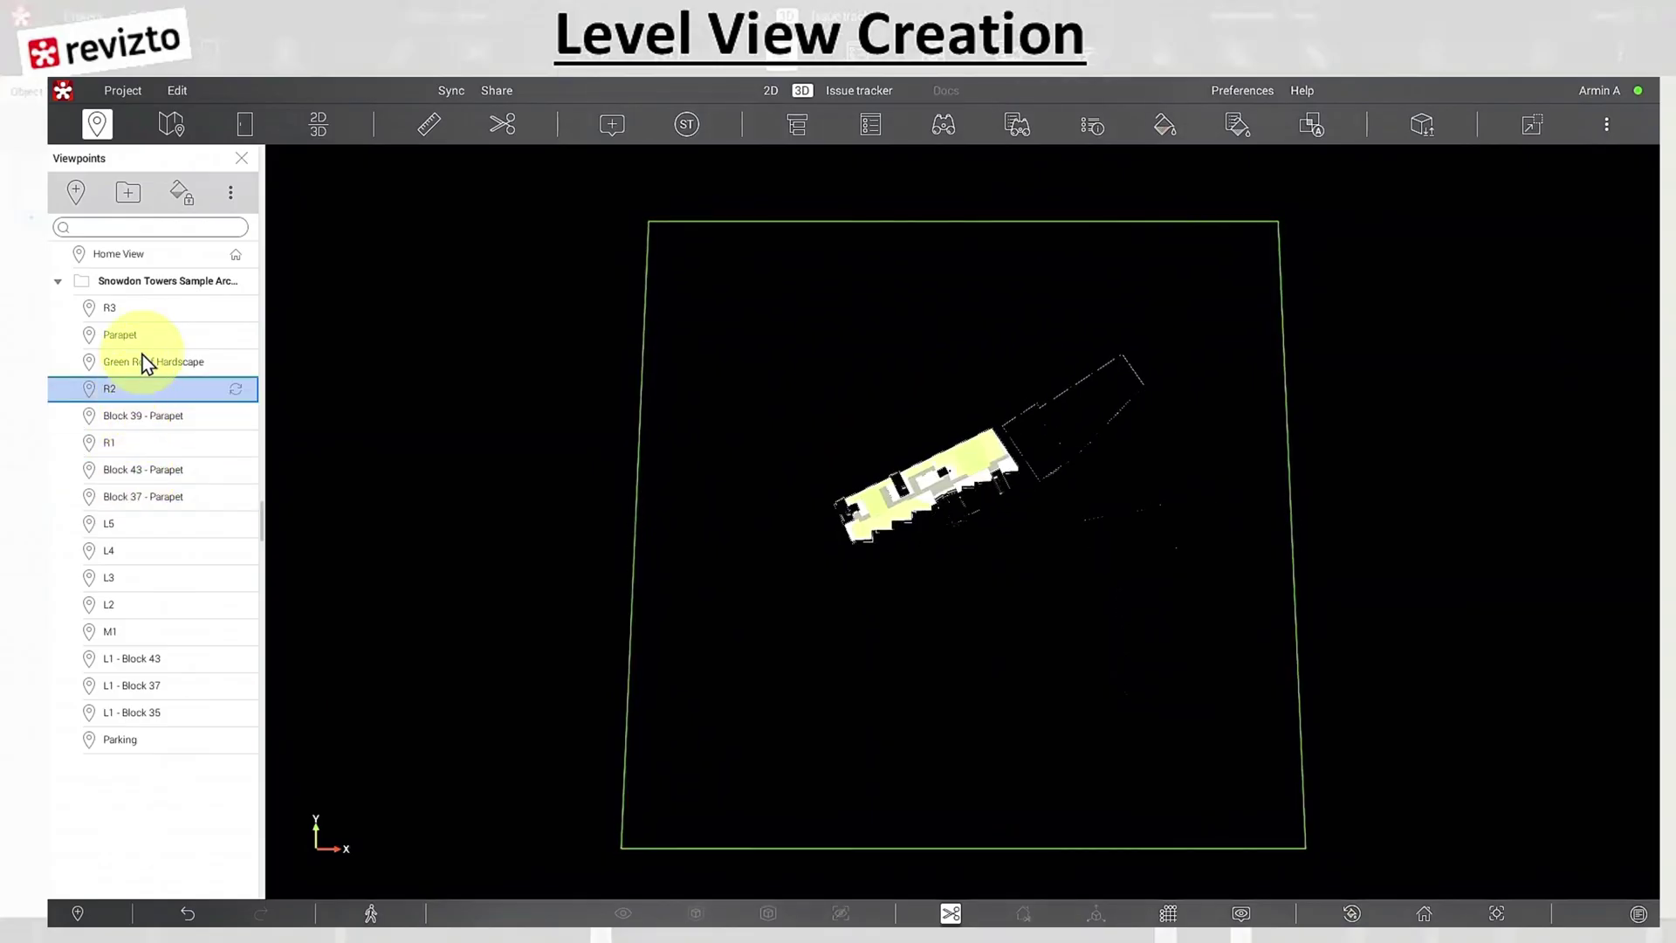
left_click(143, 360)
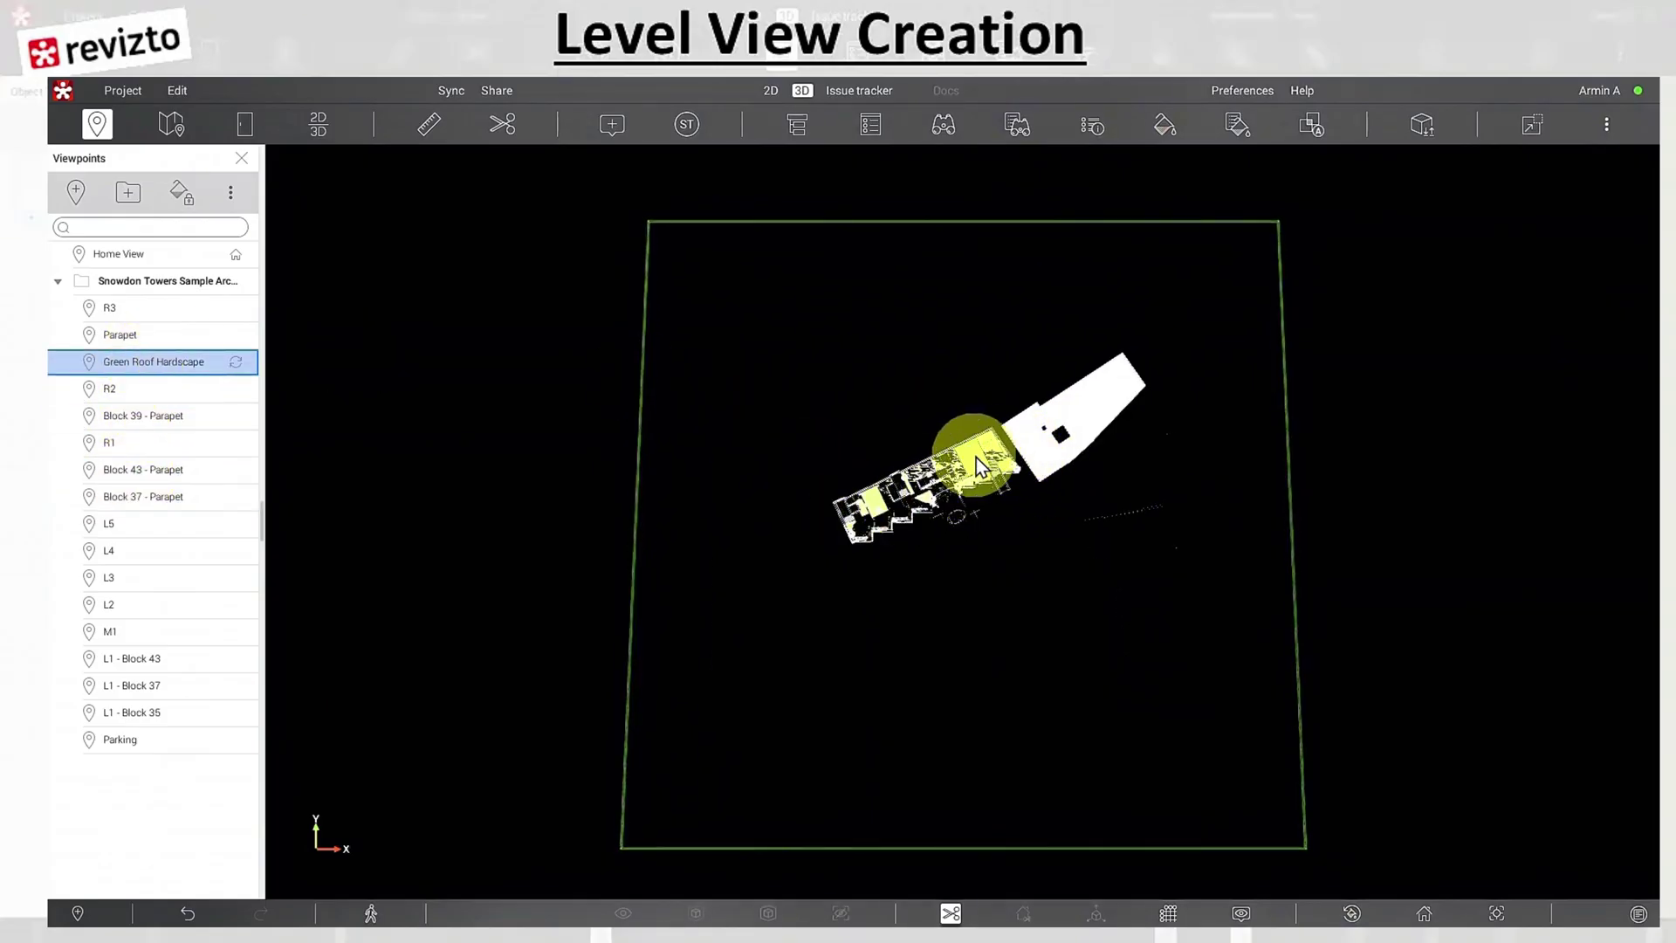
left_click(155, 710)
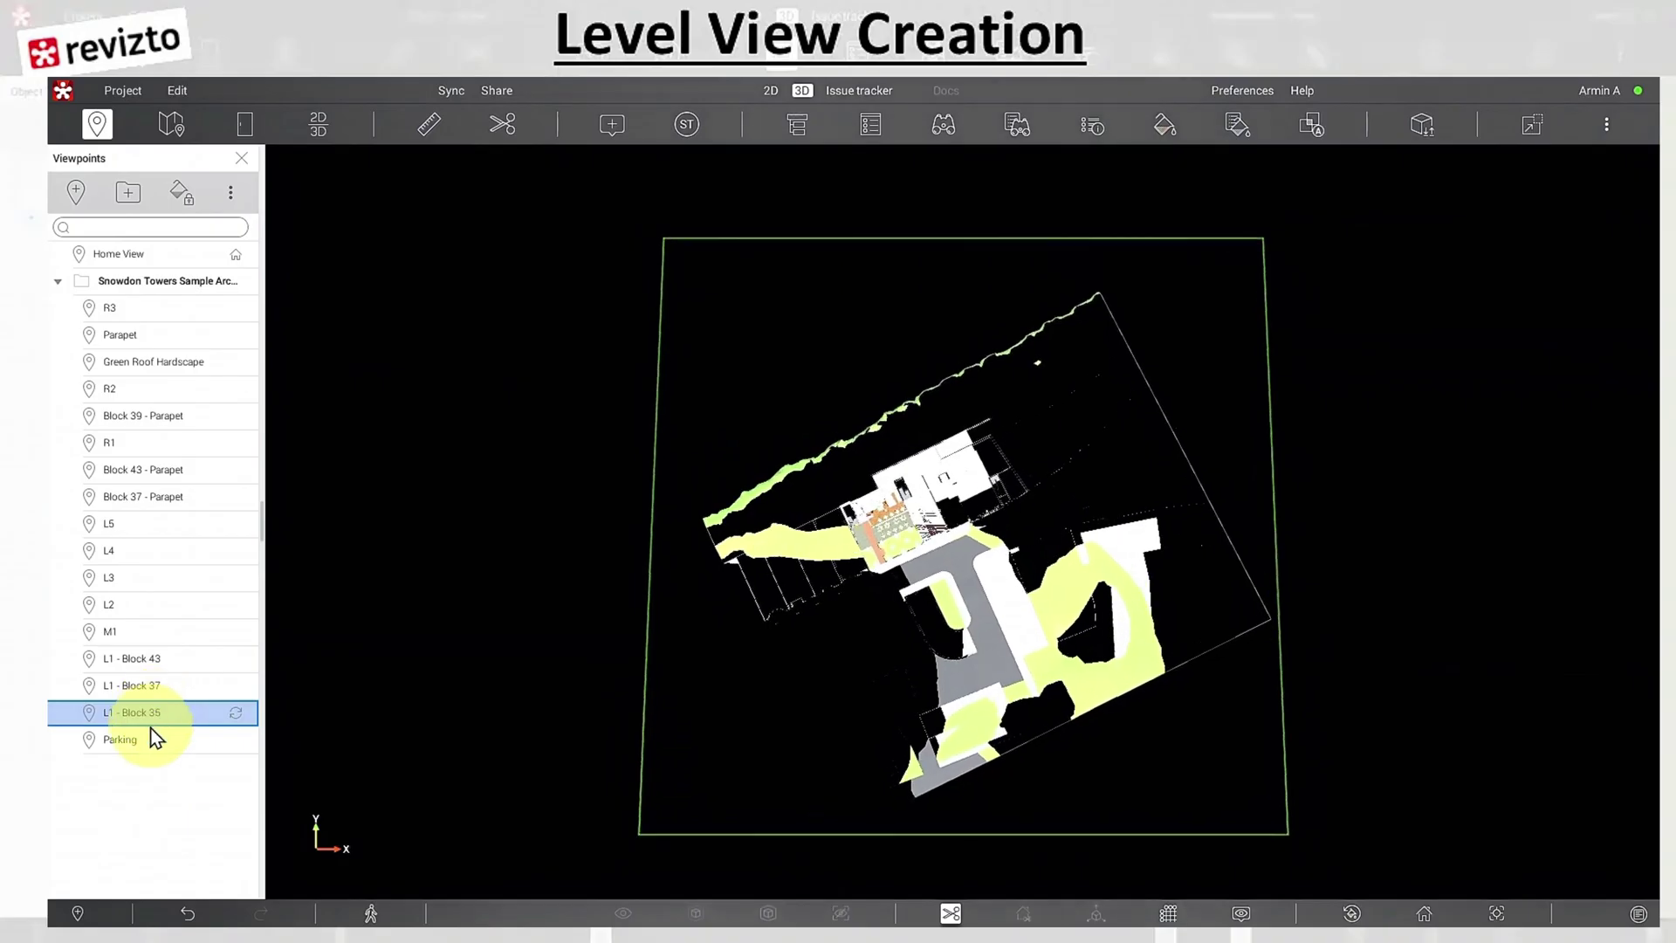
left_click(144, 740)
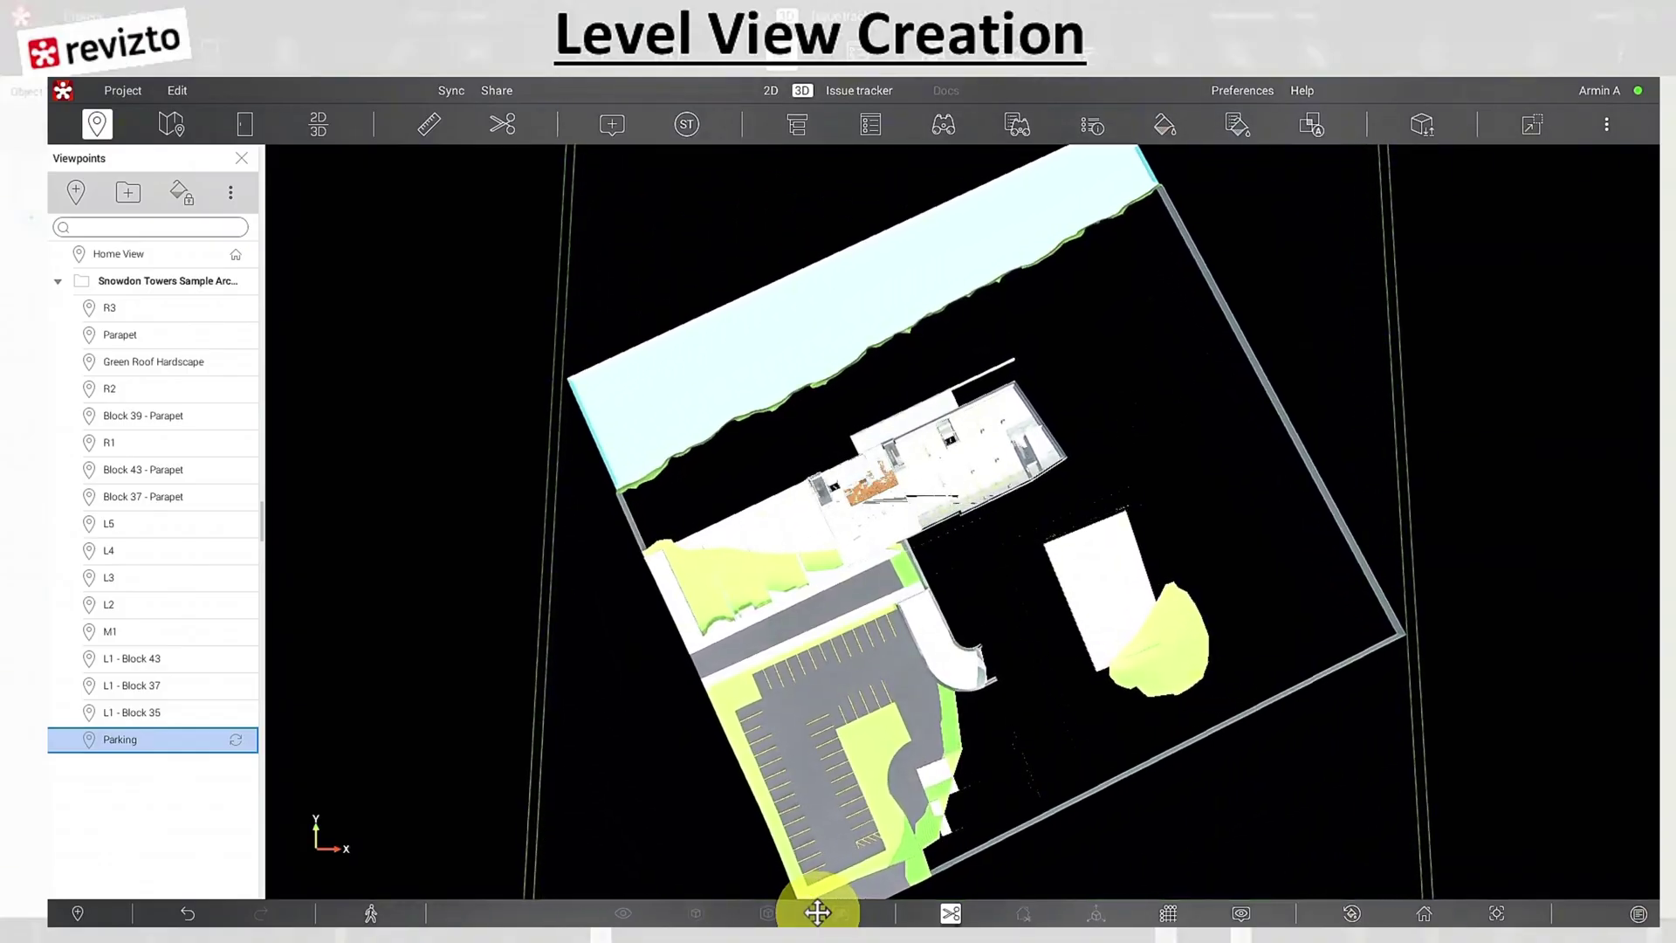
double_click(832, 665)
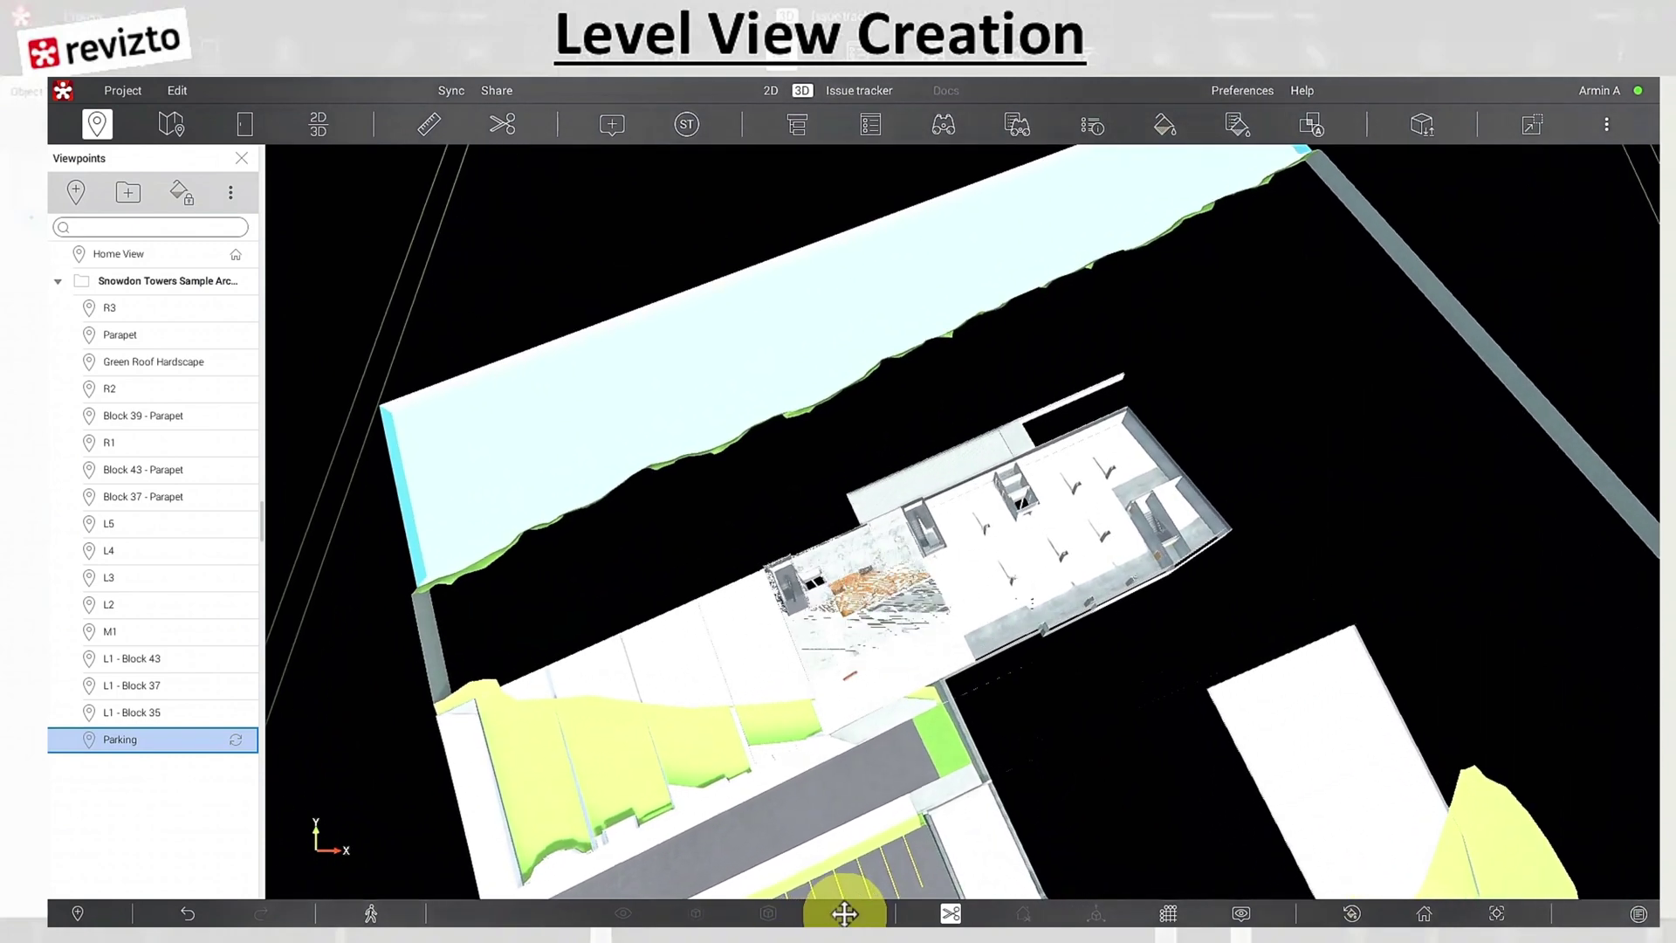
Step: Delete the level viewpoints folder and its 17 viewpoints, then return to Home View
left_click(366, 580)
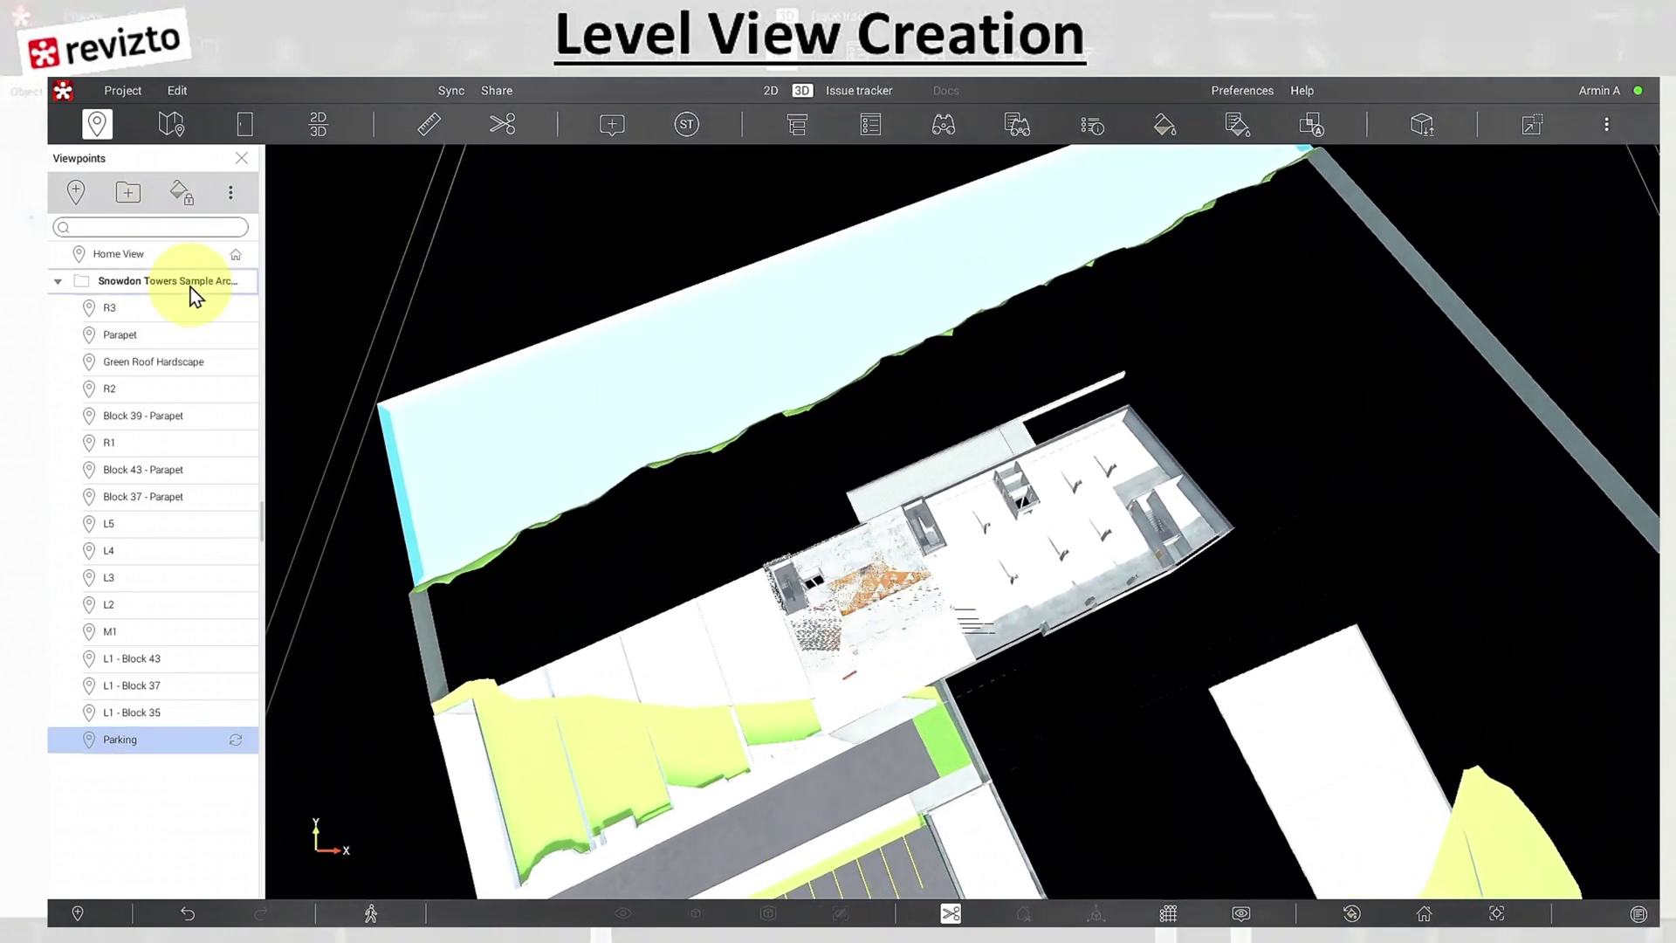
key("Delete")
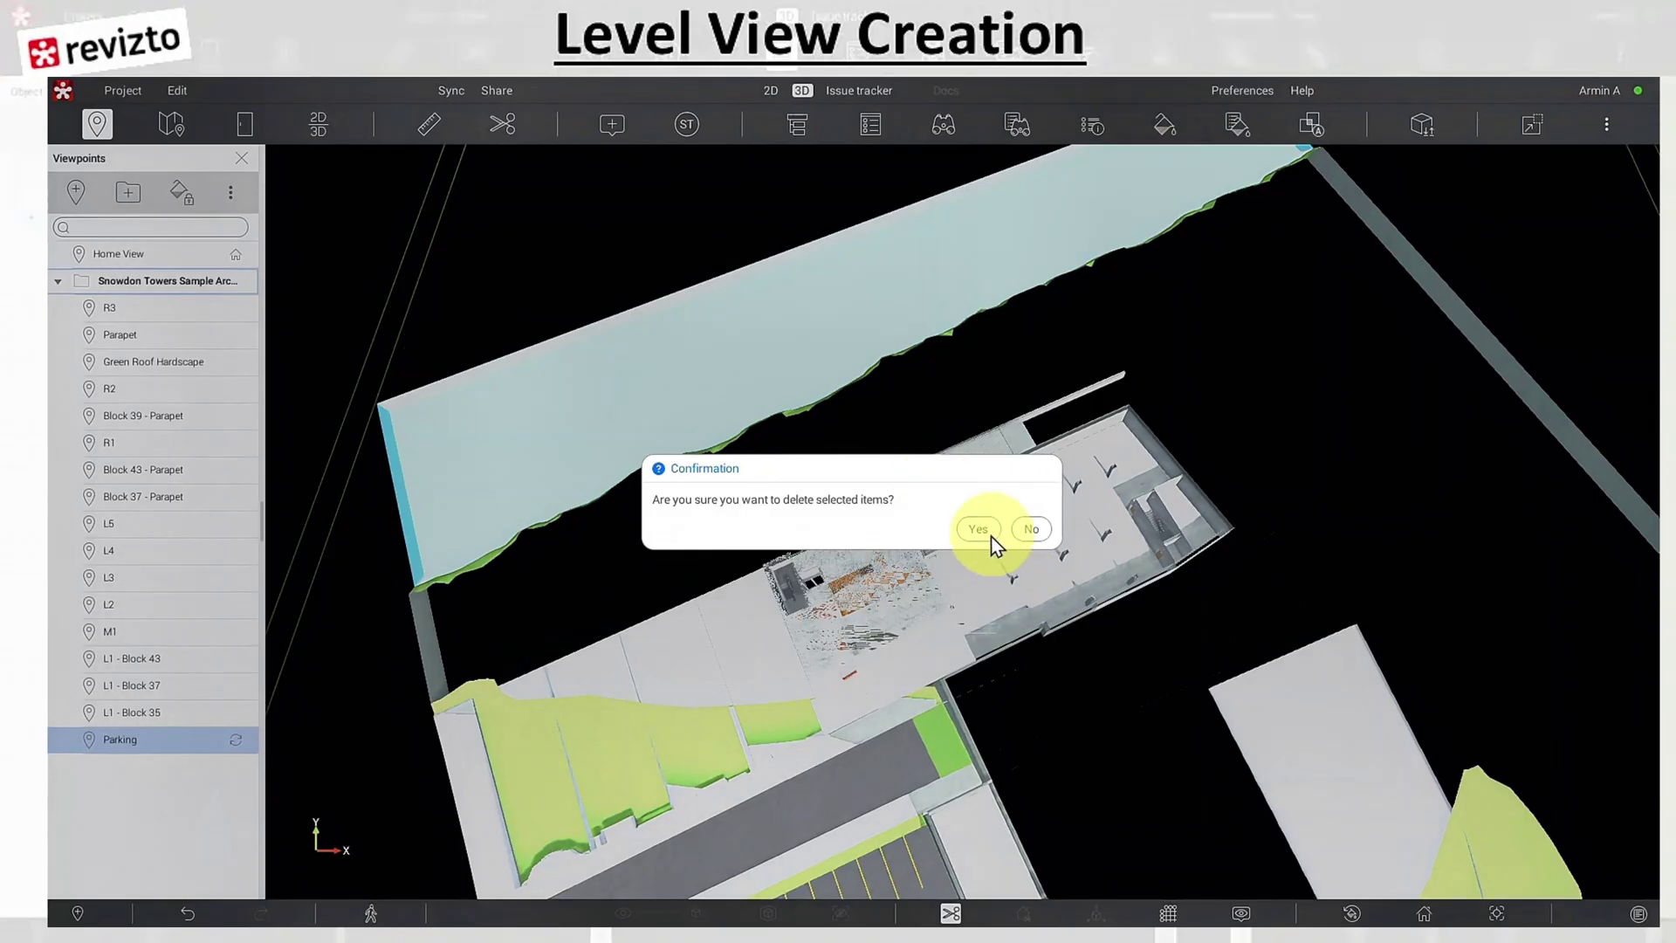
left_click(979, 529)
left_click(162, 255)
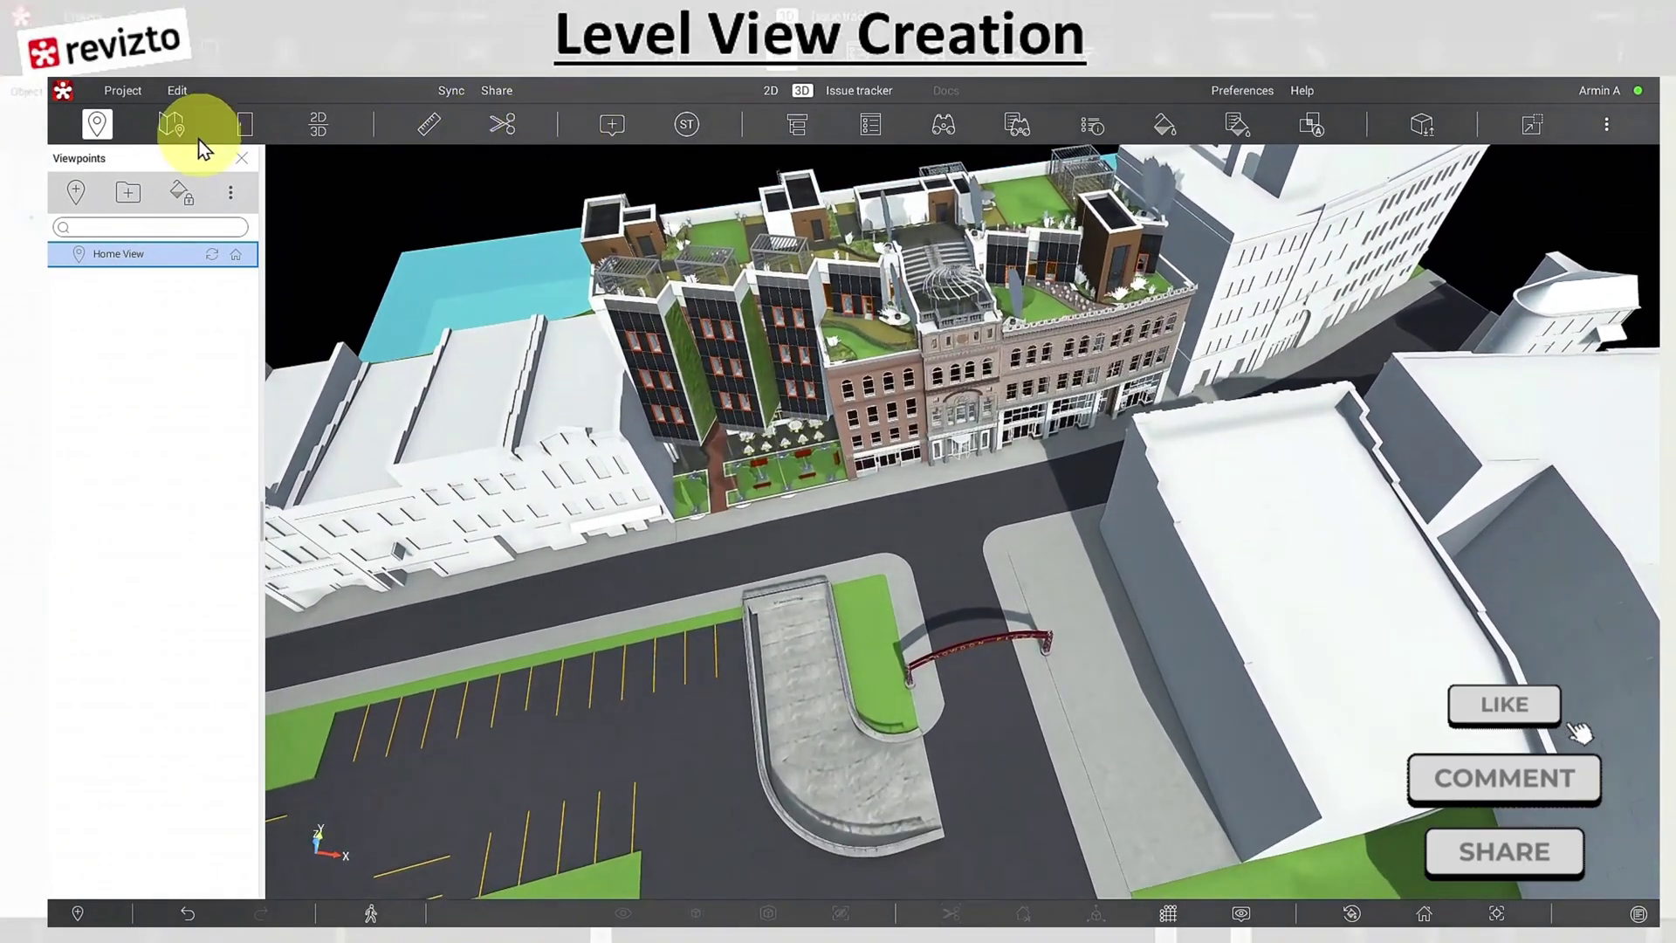
Step: Recreate 17 per-level section-box viewpoints sized by Snowdon Towers Sample Architectural.rvt
left_click(230, 192)
left_click(290, 276)
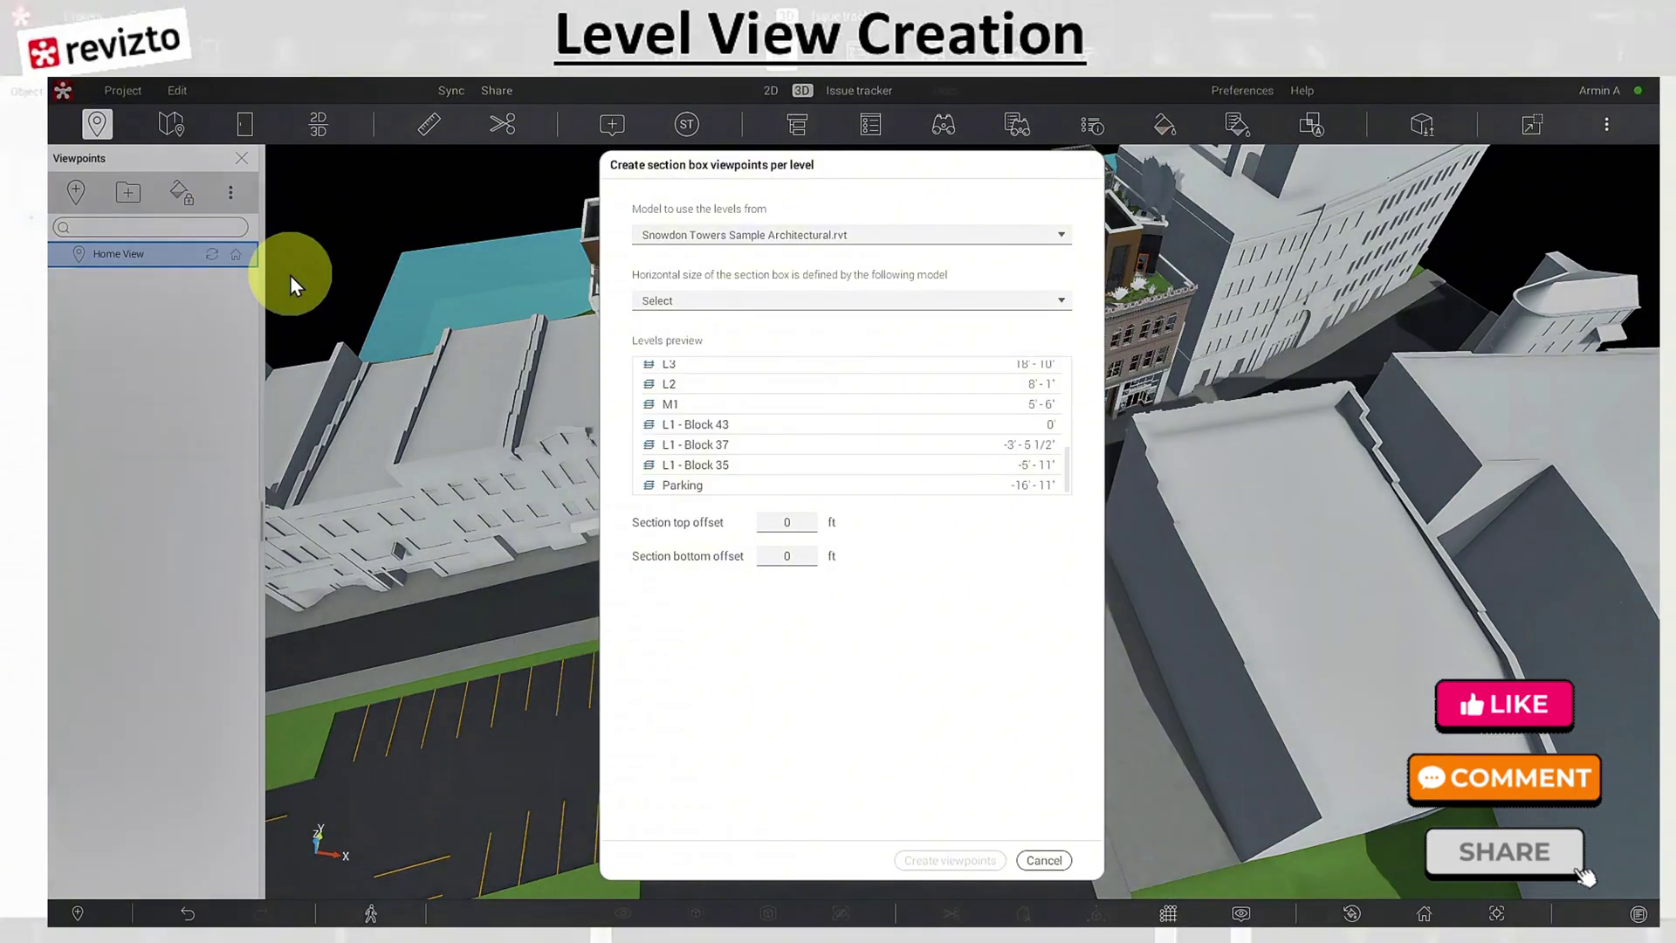
left_click(768, 242)
left_click(770, 242)
left_click(772, 299)
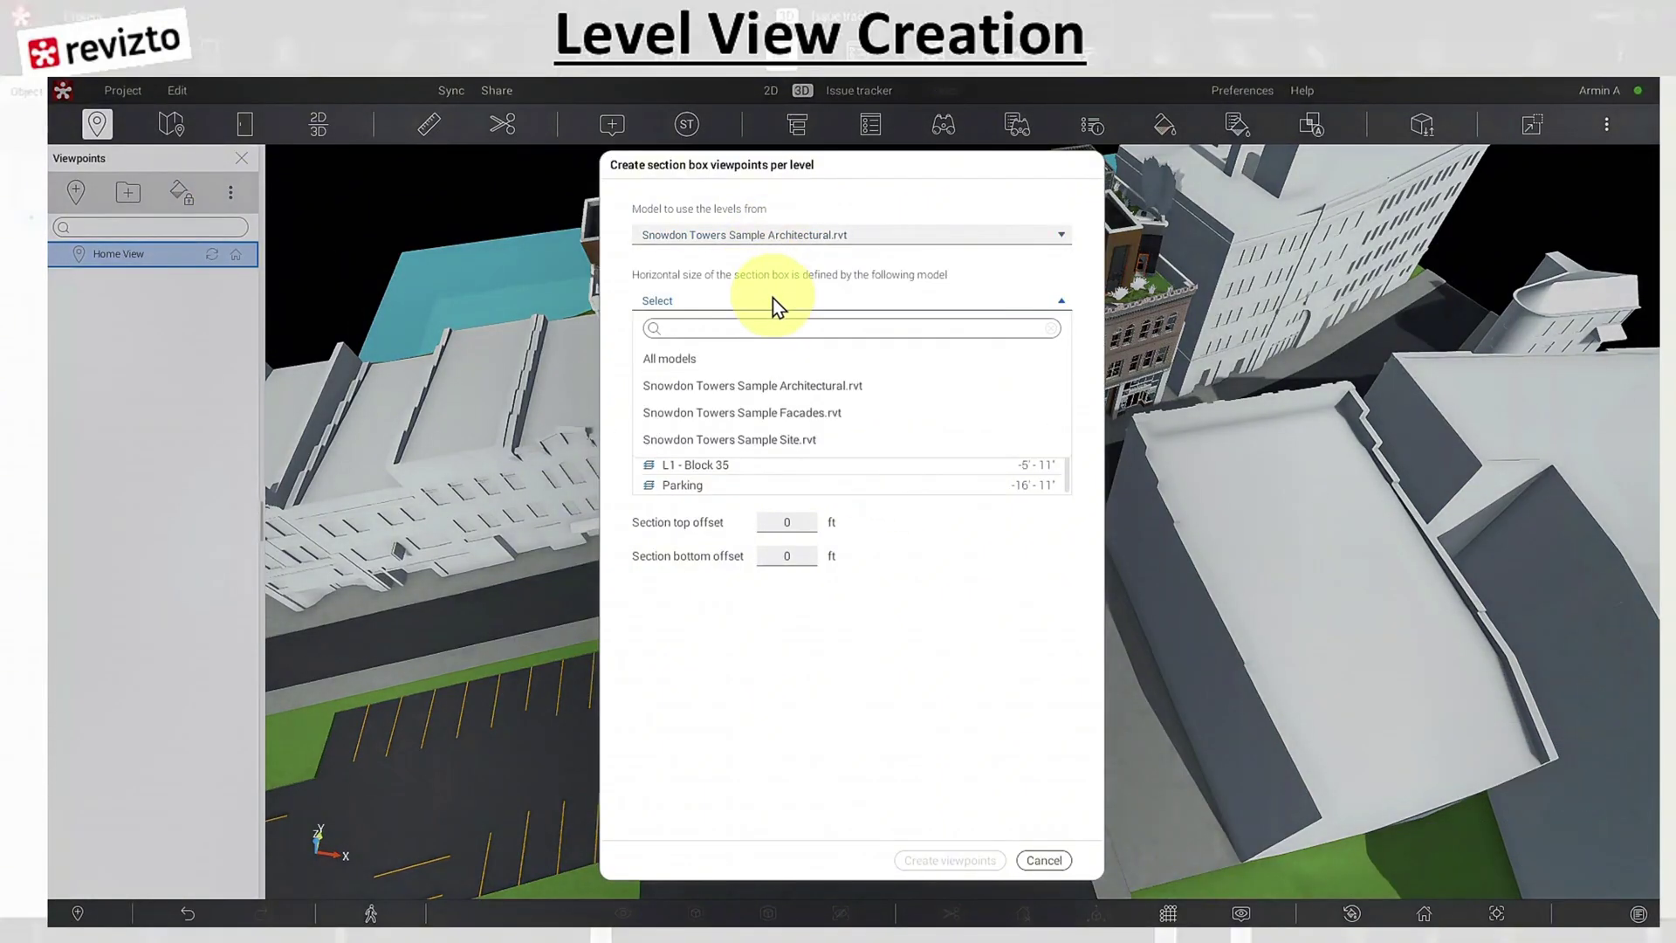
left_click(810, 390)
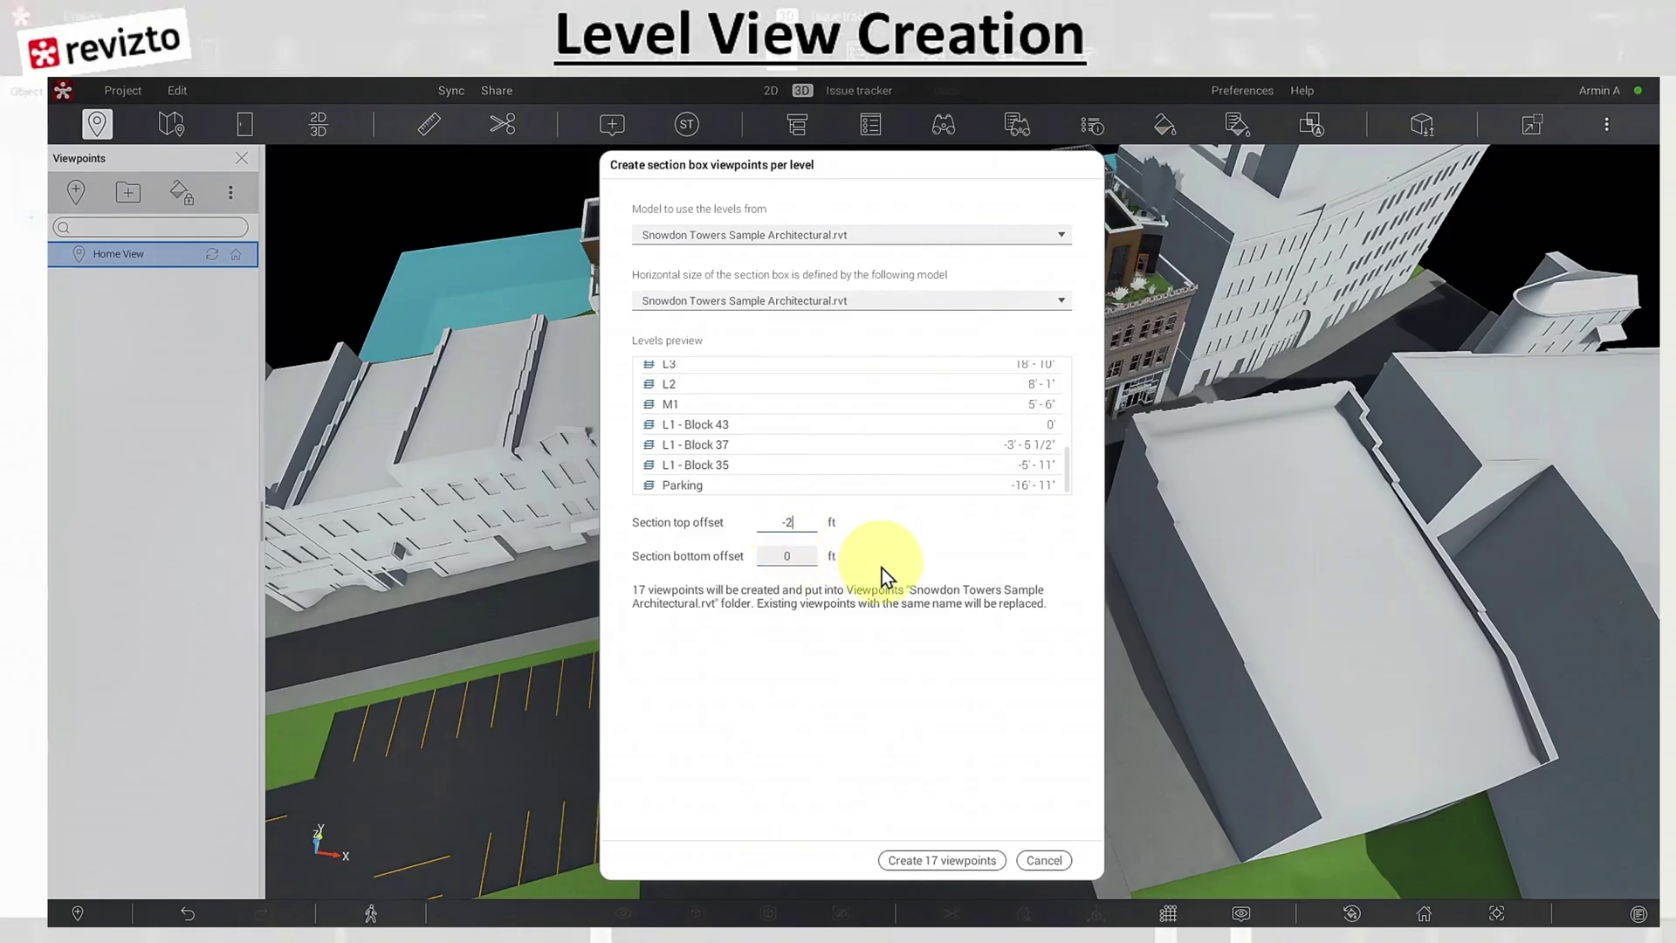
left_click(920, 861)
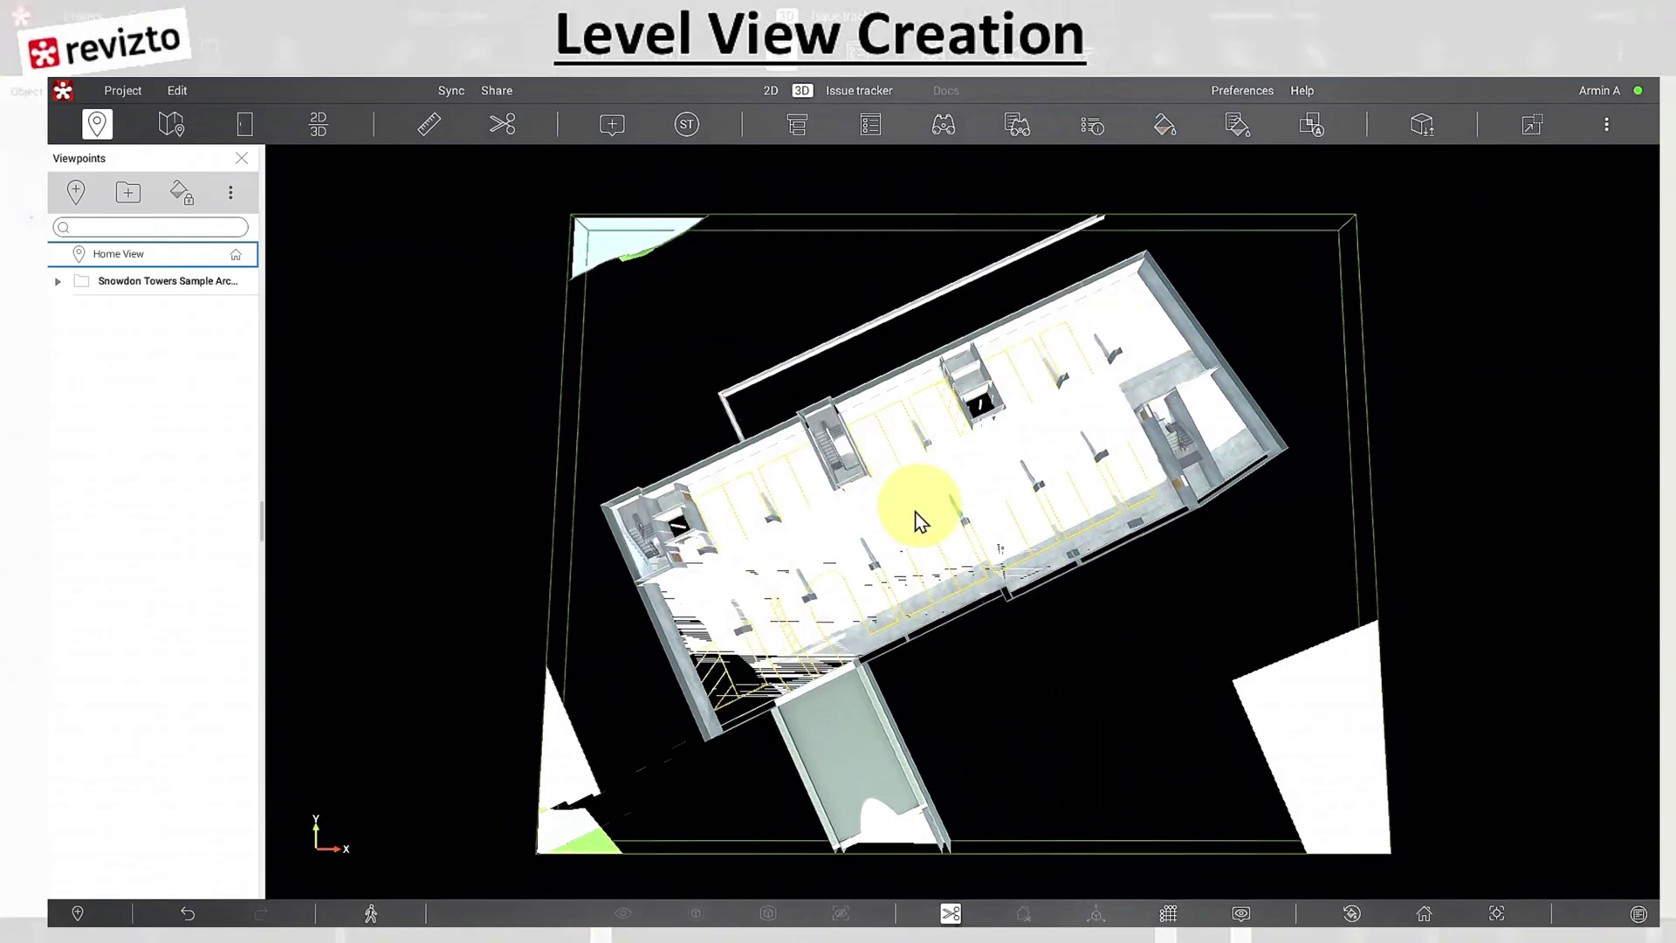
Step: Expand the recreated folder and preview the Green Roof Hardscape and L2 viewpoints
left_click(59, 283)
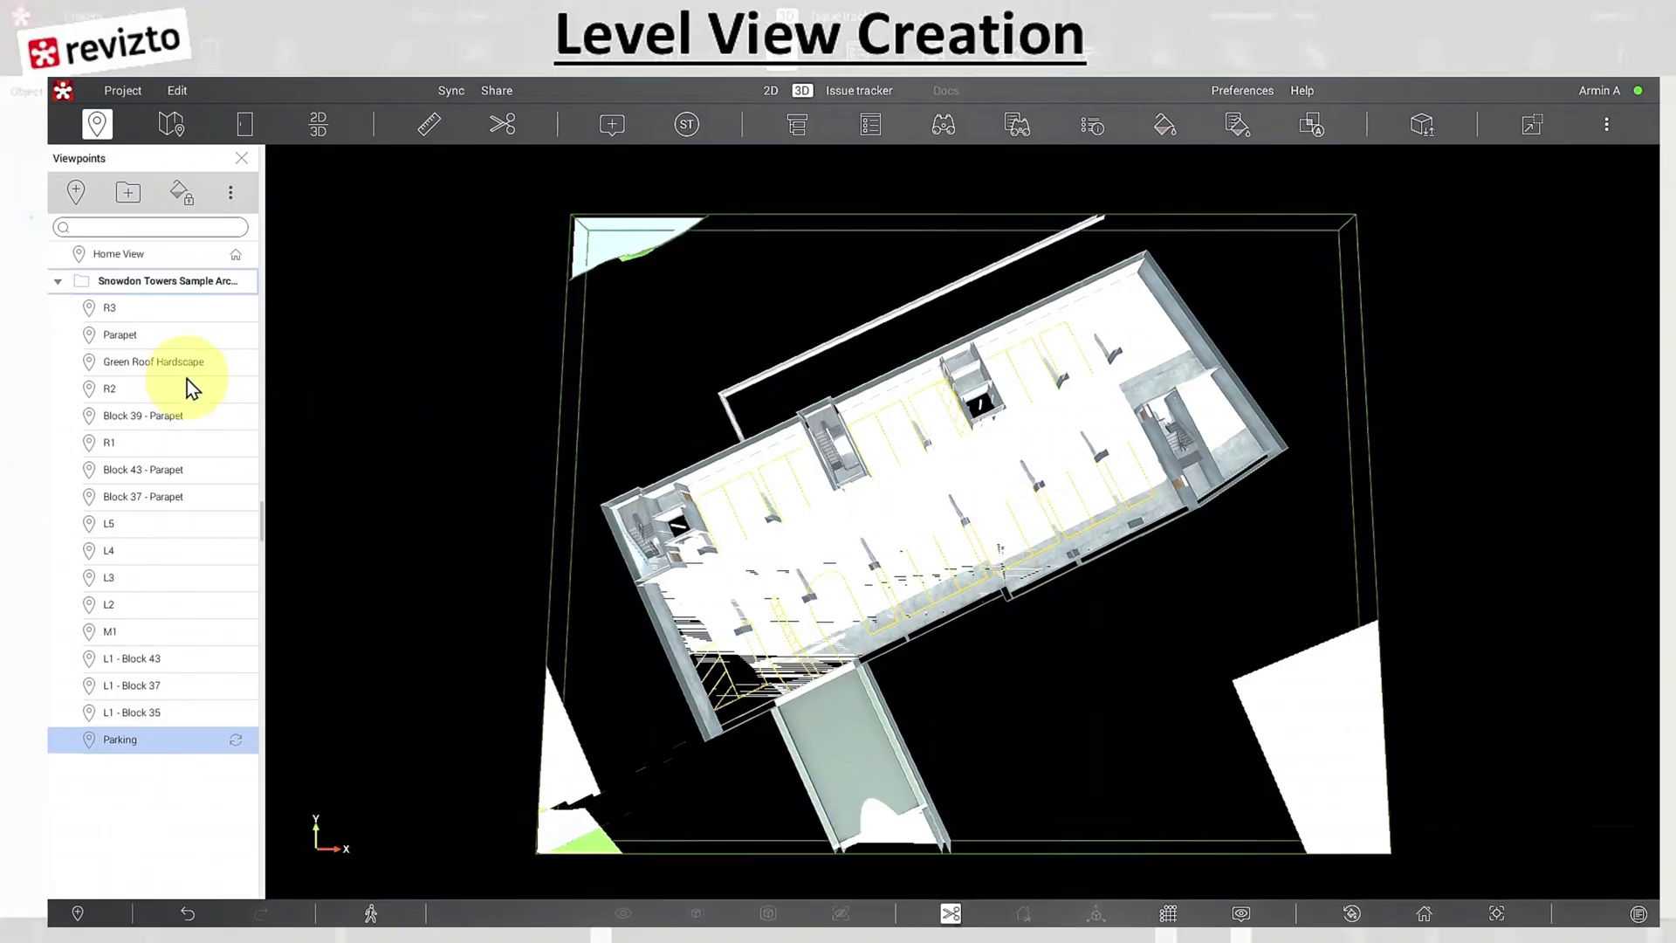
left_click(145, 358)
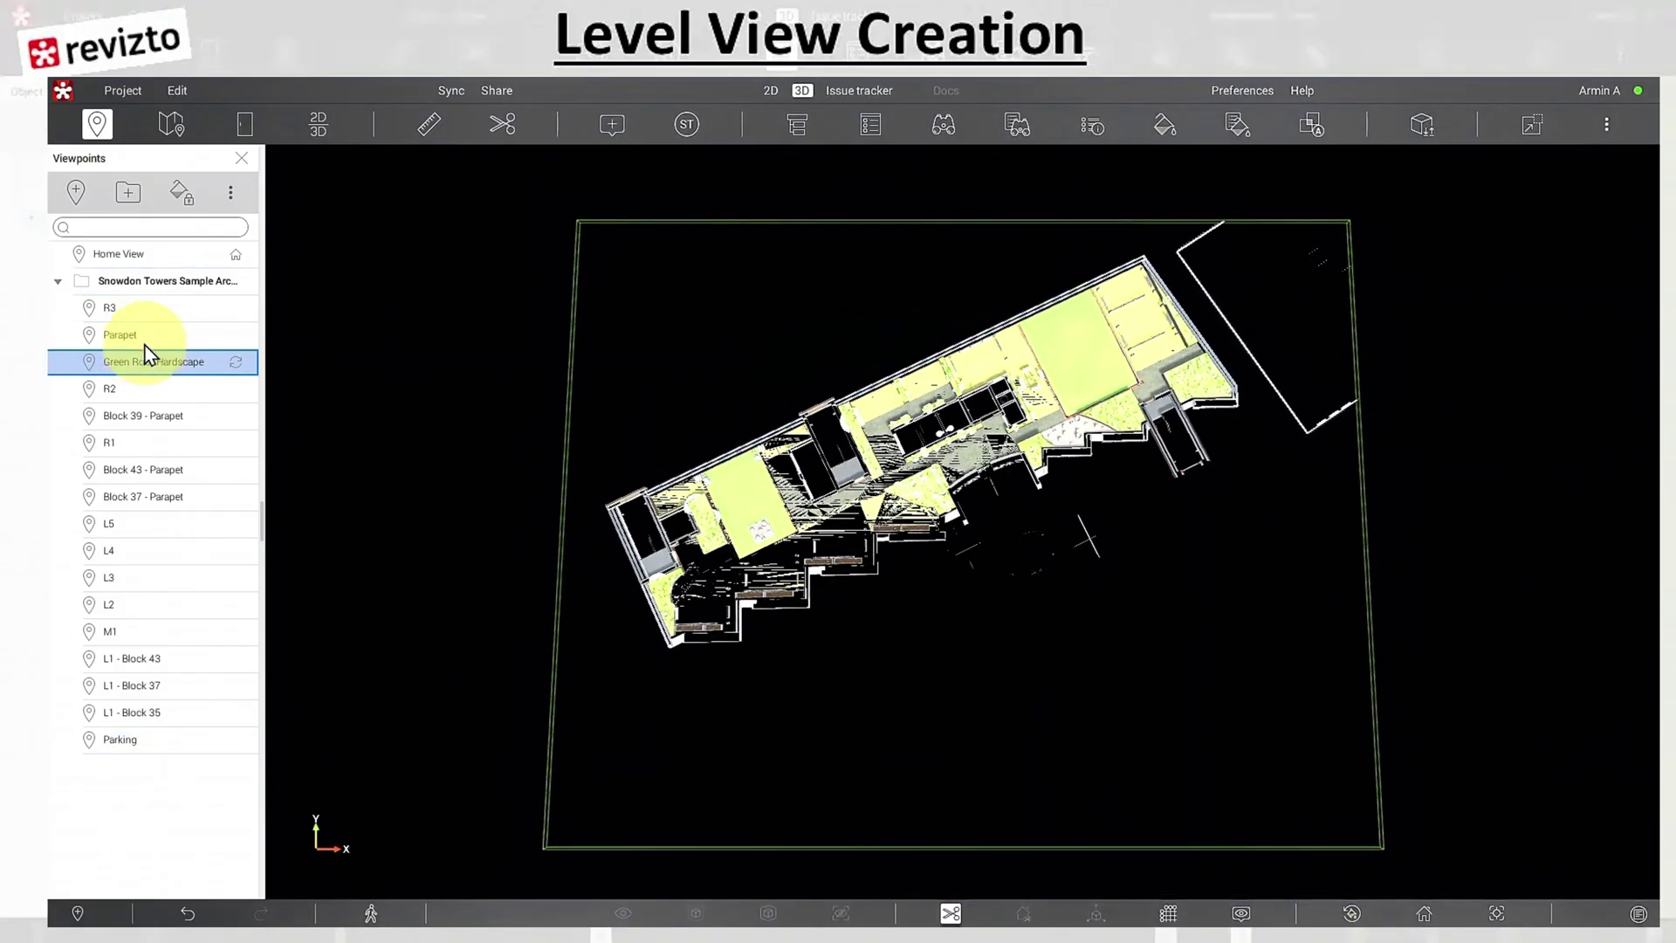
left_click(140, 610)
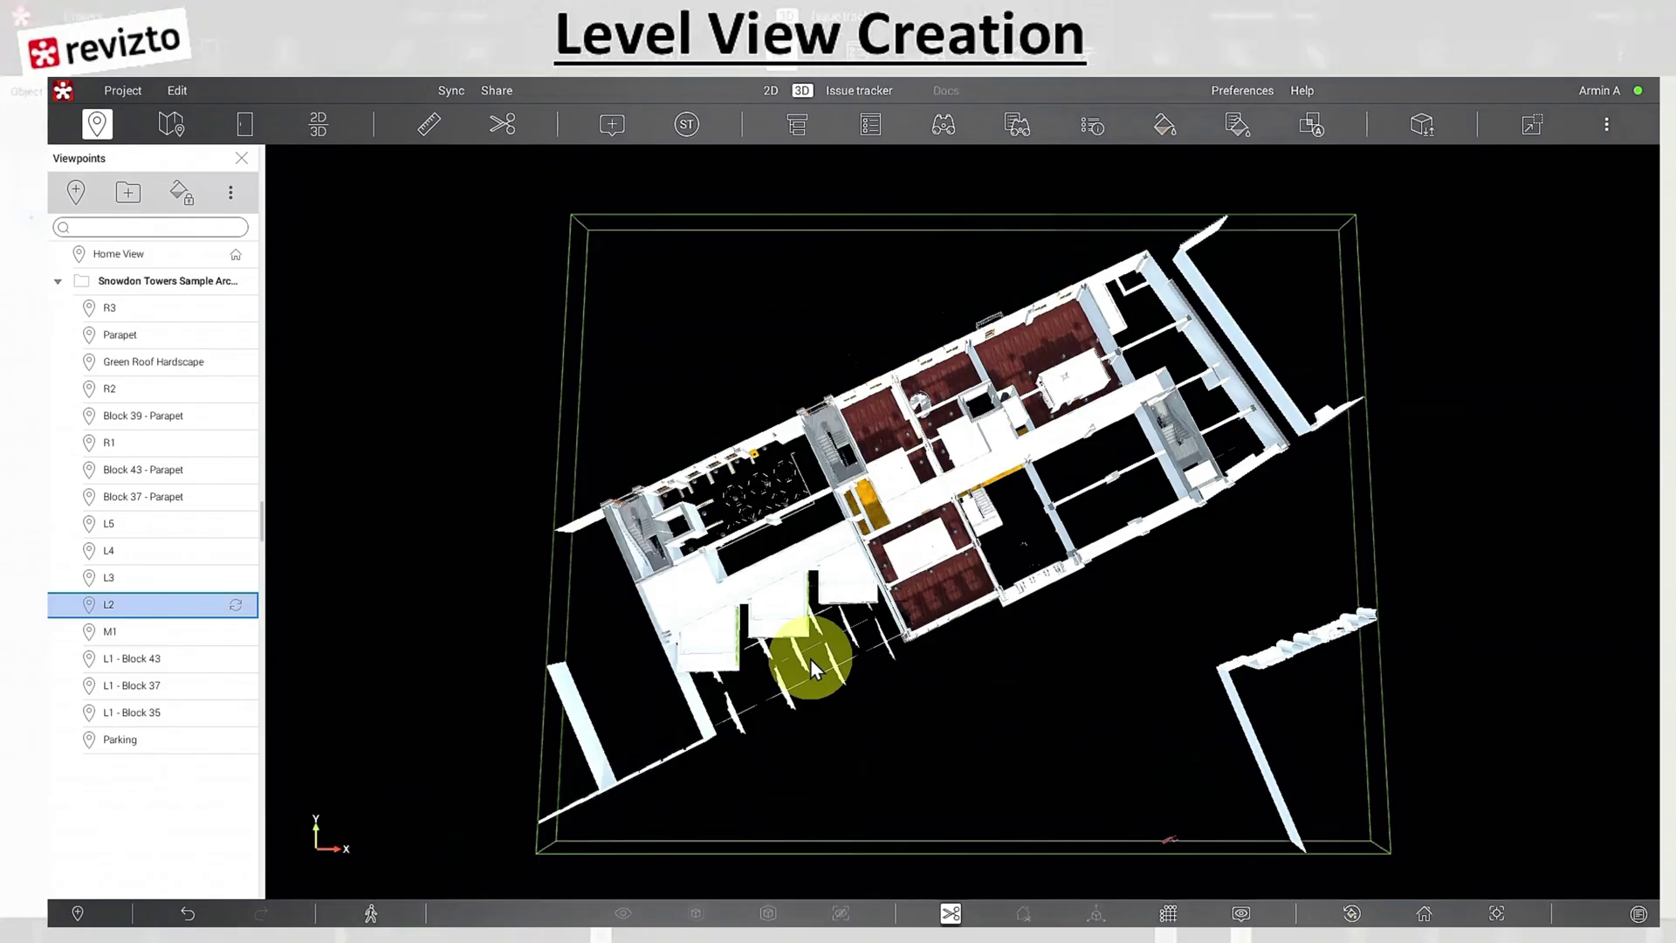
Step: Rename the level viewpoints folder to 'Arch box' and collapse it
double_click(213, 280)
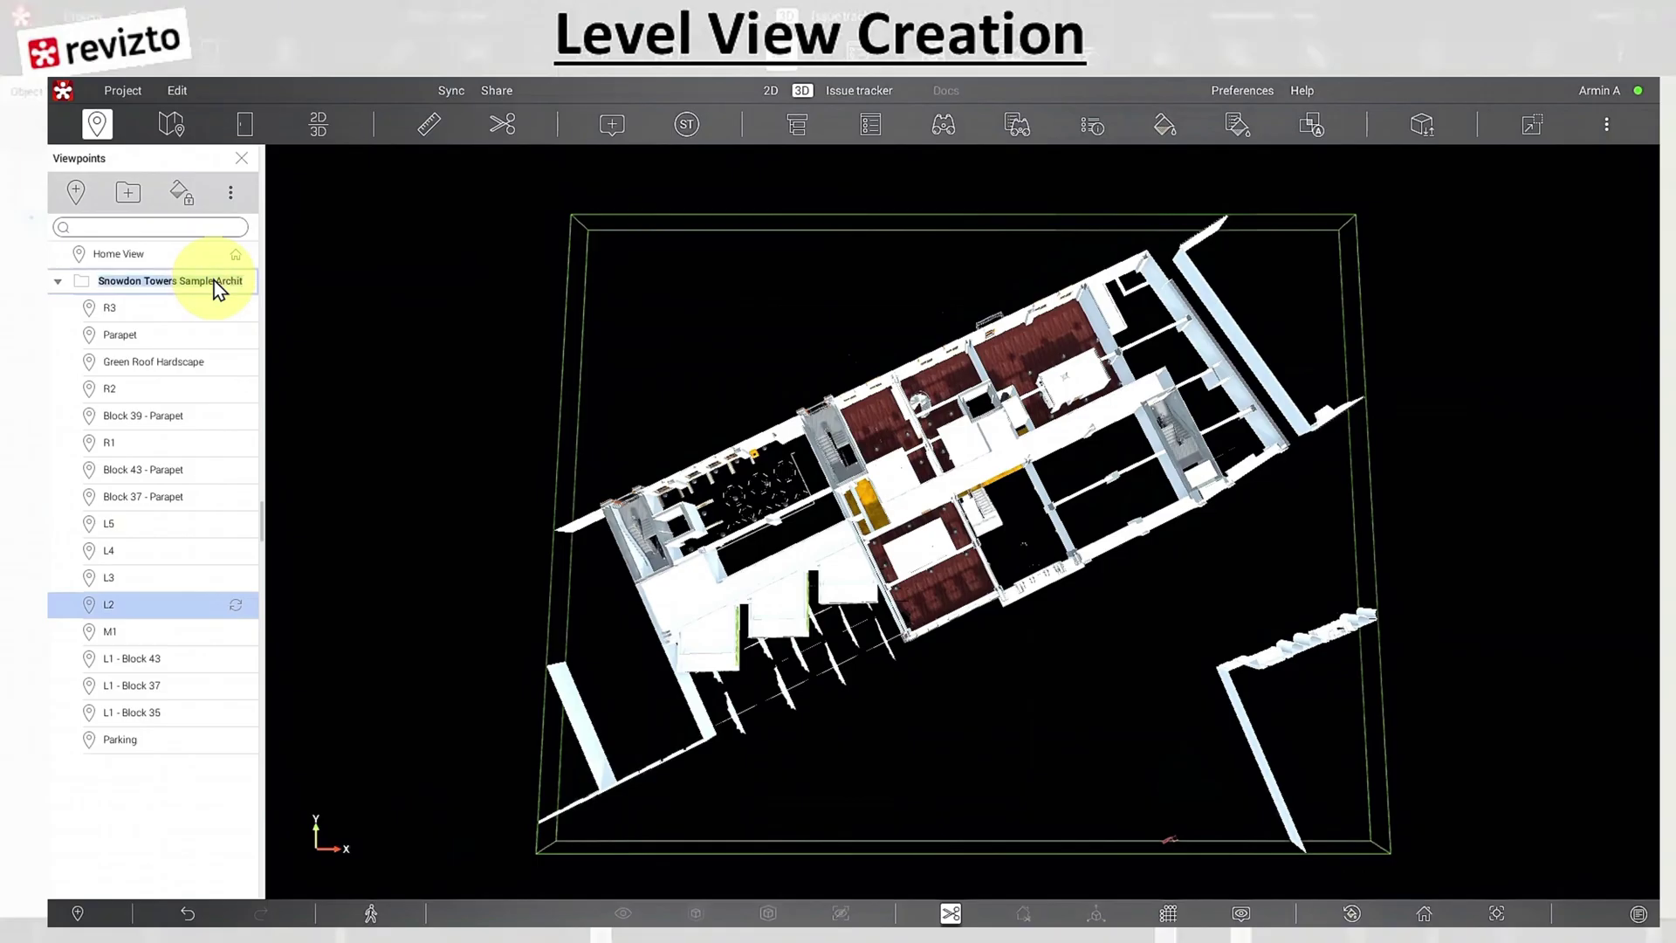
type("Arch box")
left_click(59, 281)
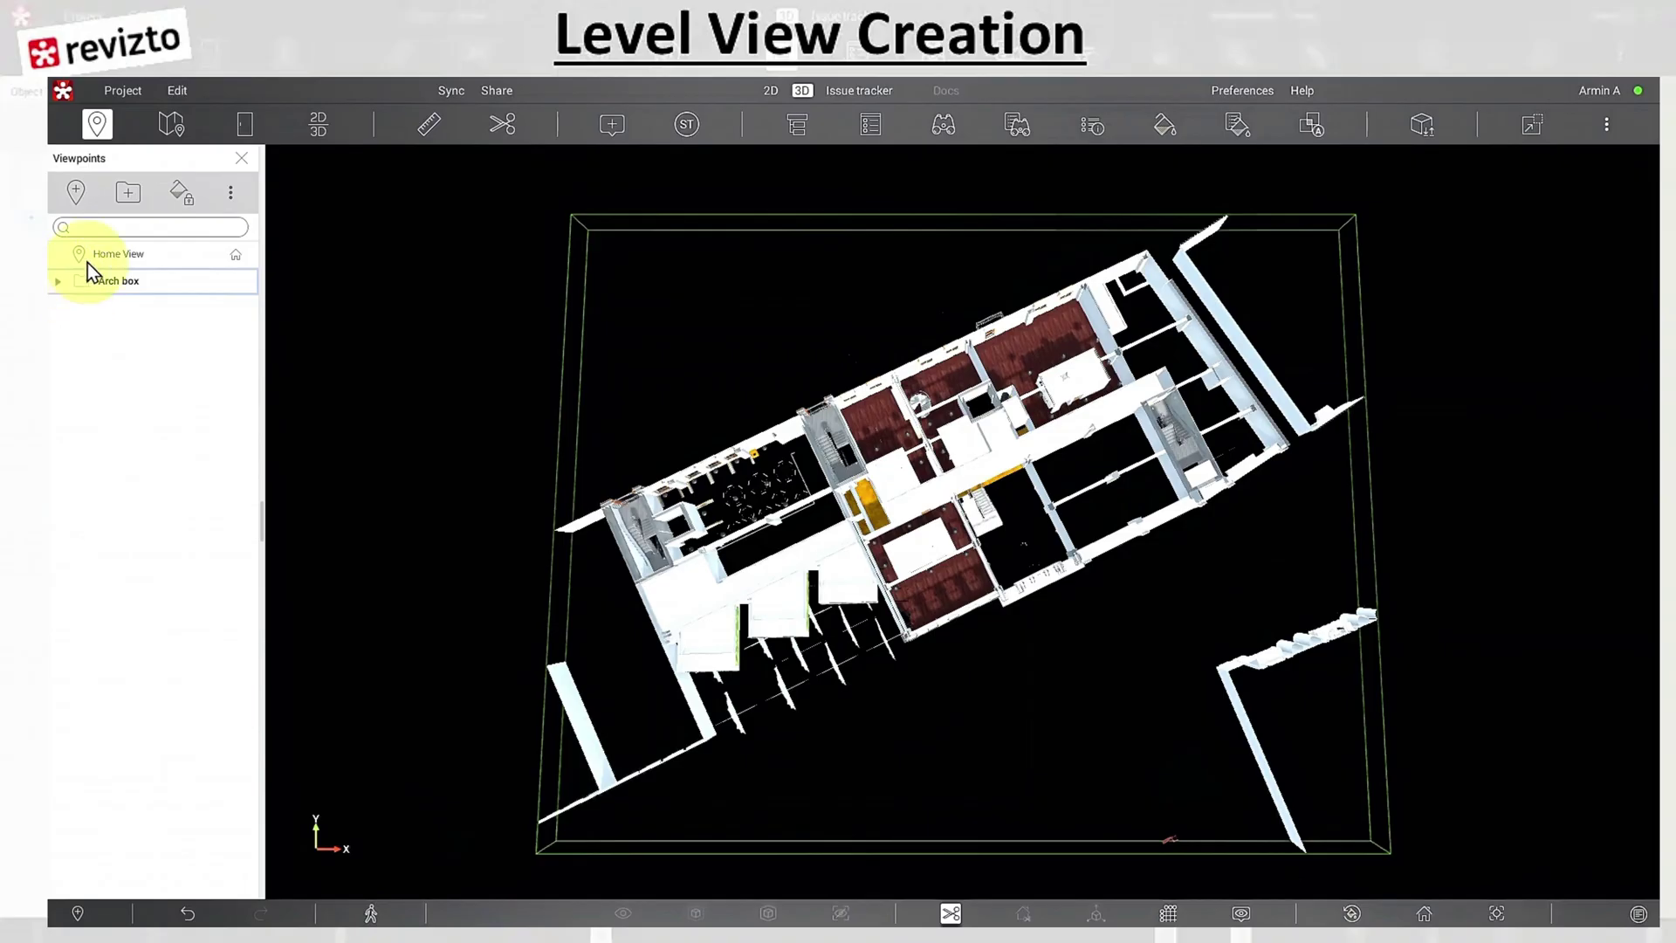
left_click(232, 195)
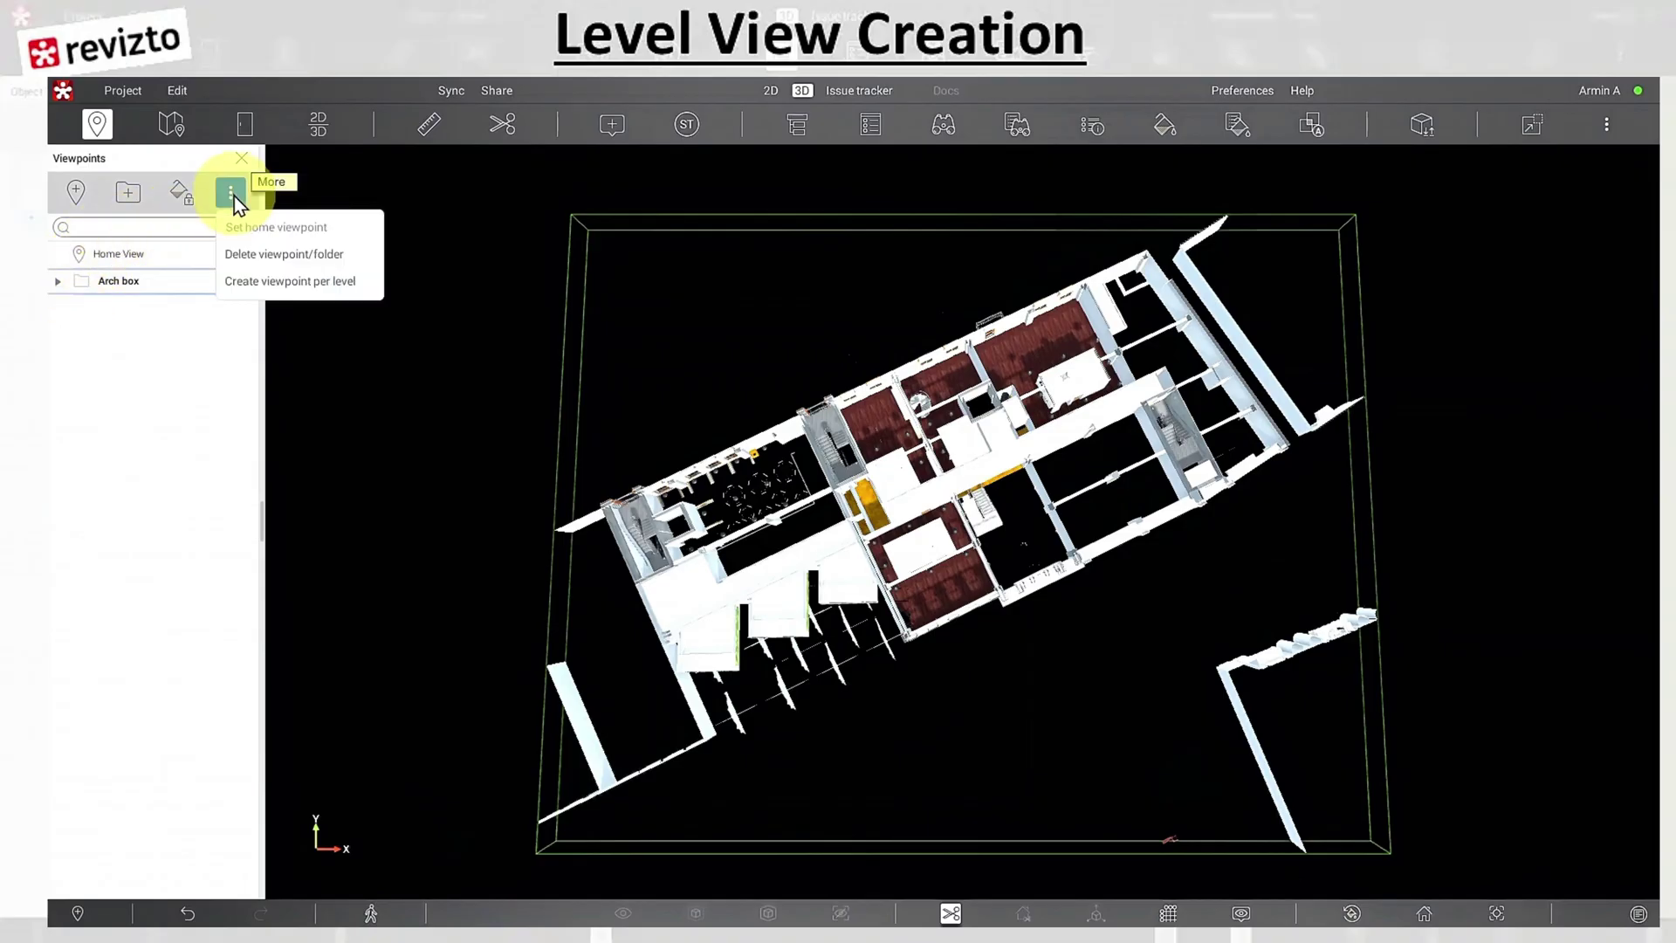
Step: Create 17 per-level section-box viewpoints with the section box sized to all models
left_click(323, 282)
left_click(790, 302)
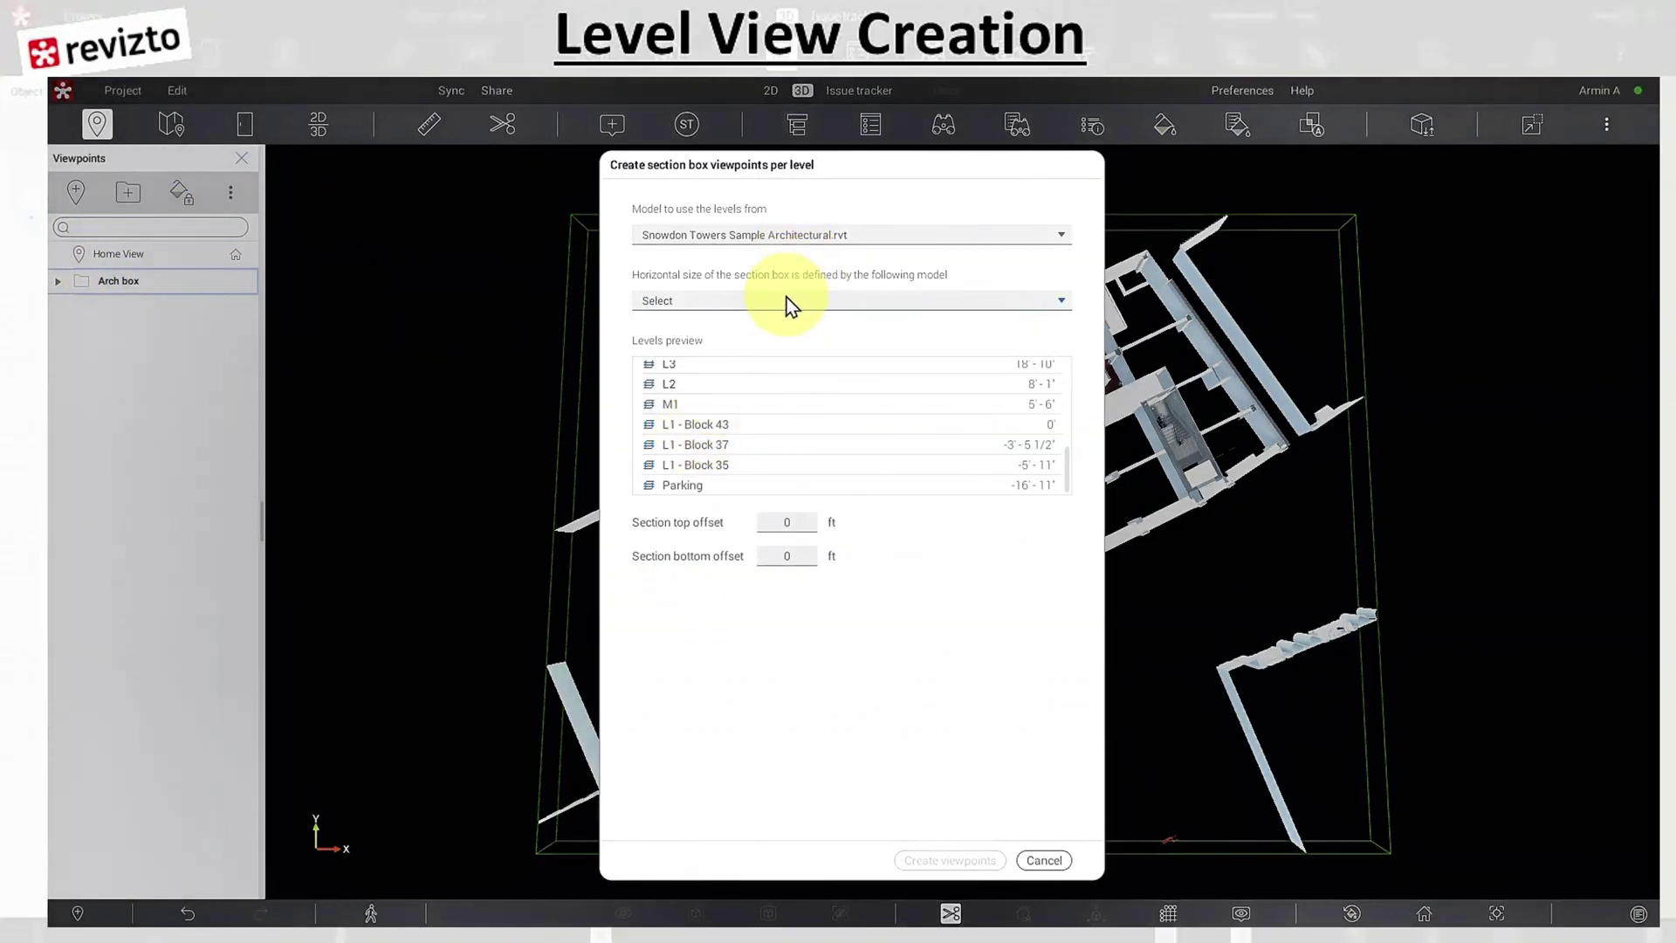
left_click(777, 361)
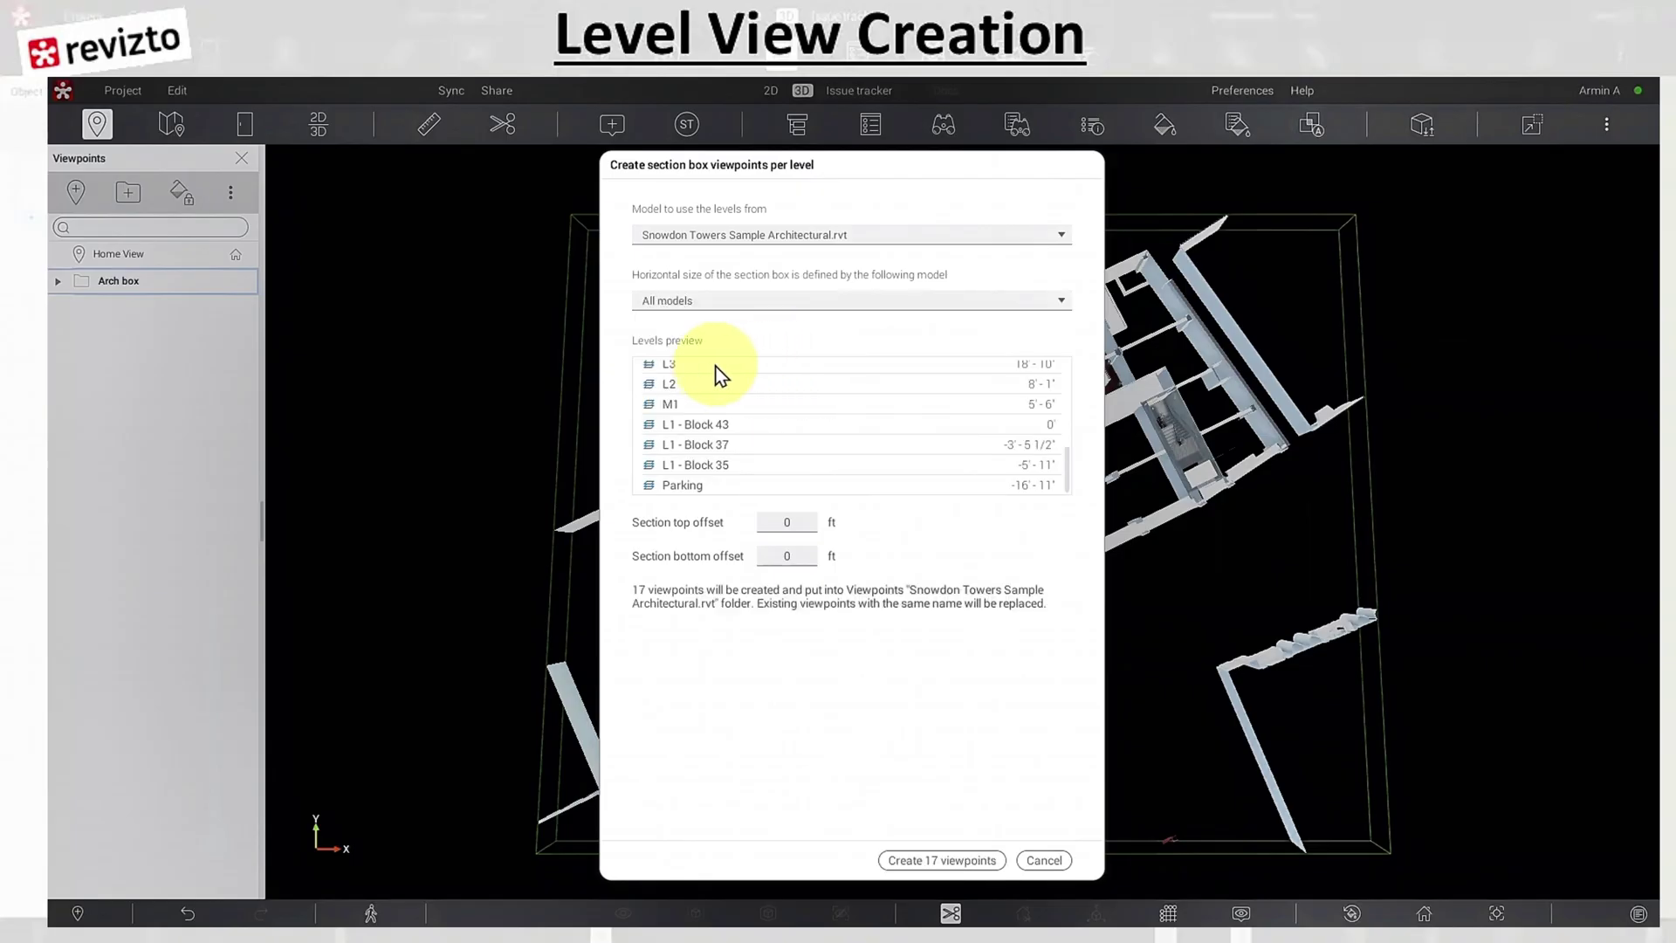
left_click(957, 857)
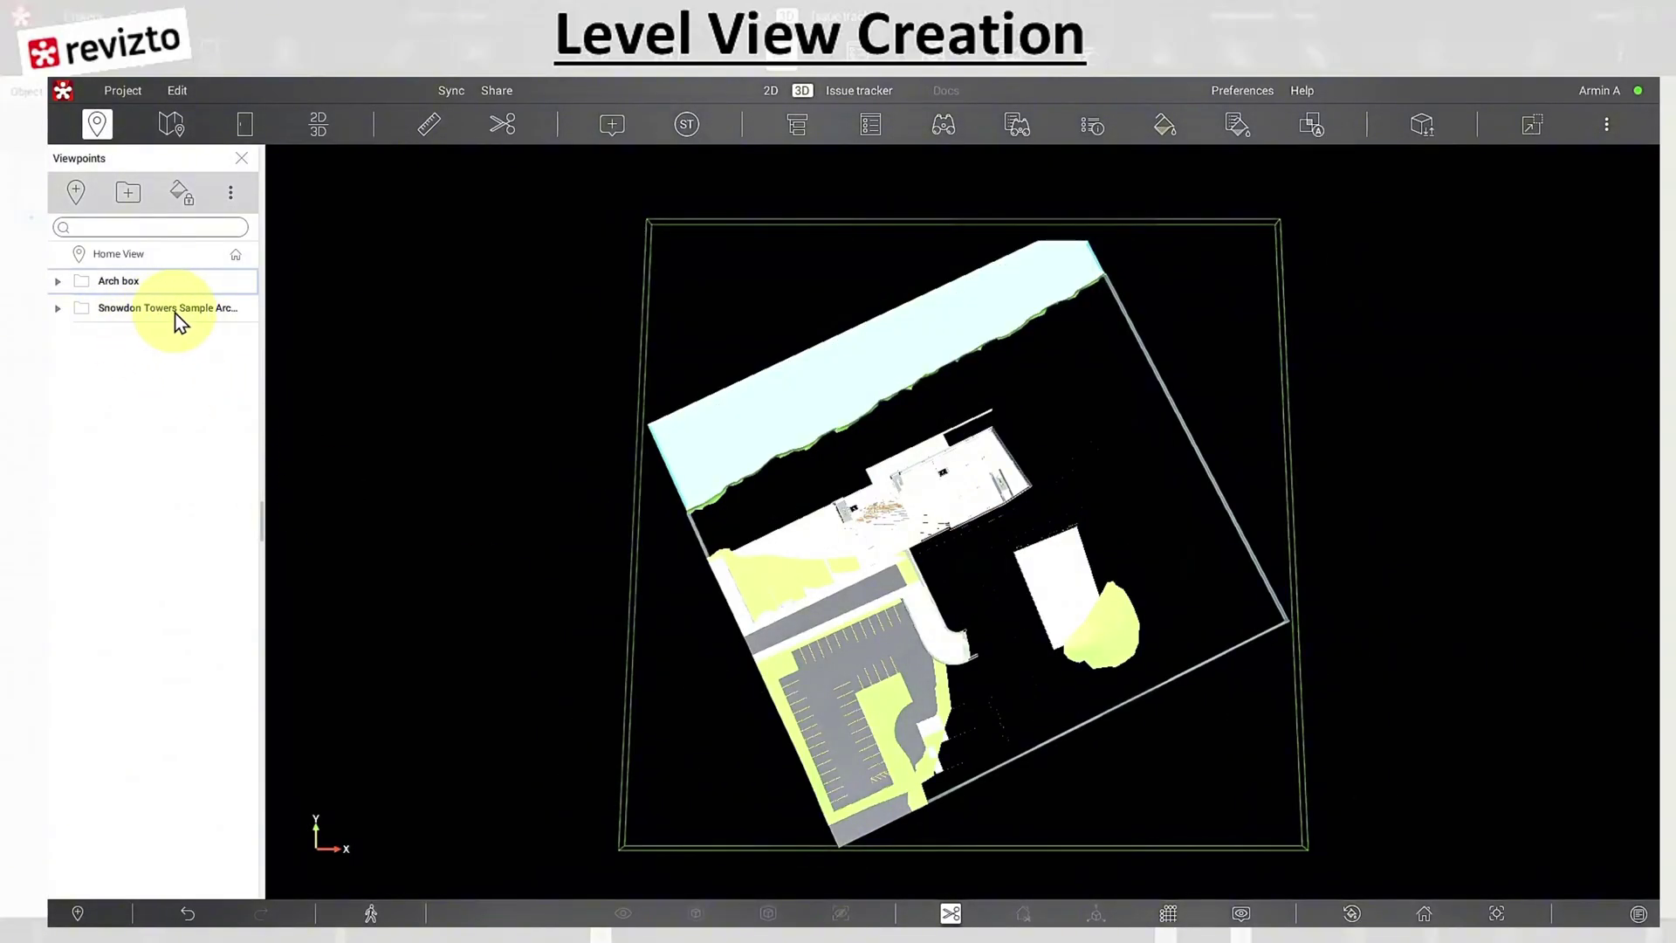
Step: Expand the new Snowdon Towers Sample Architectural folder and preview the R2 and Parking viewpoints
left_click(61, 311)
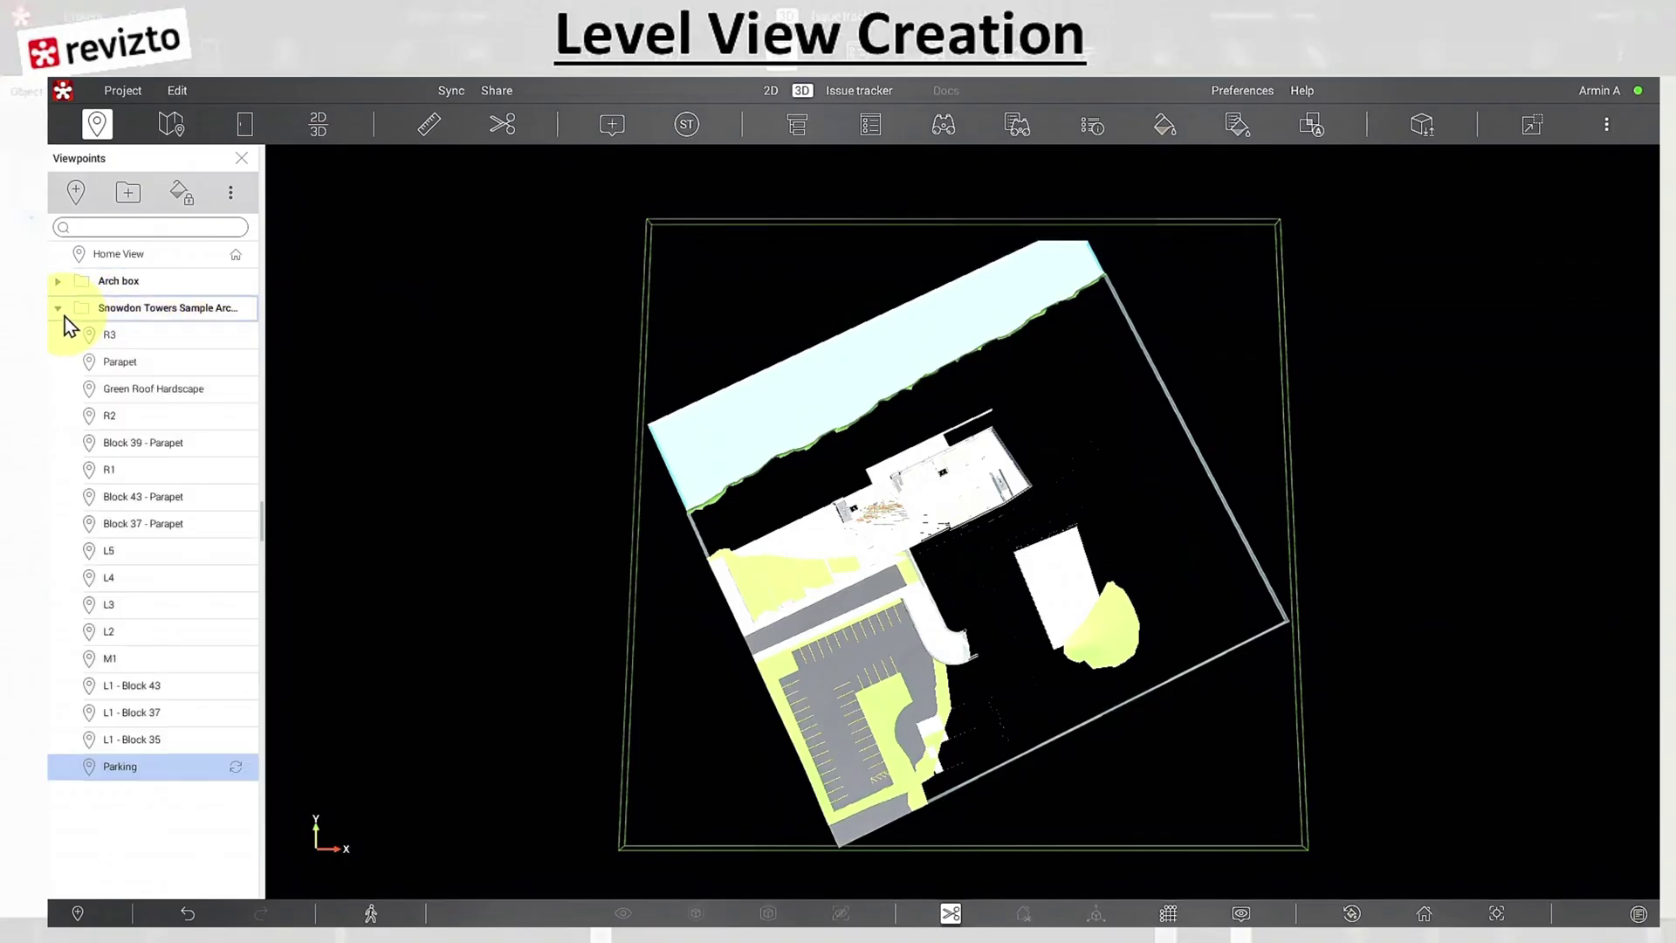
left_click(127, 416)
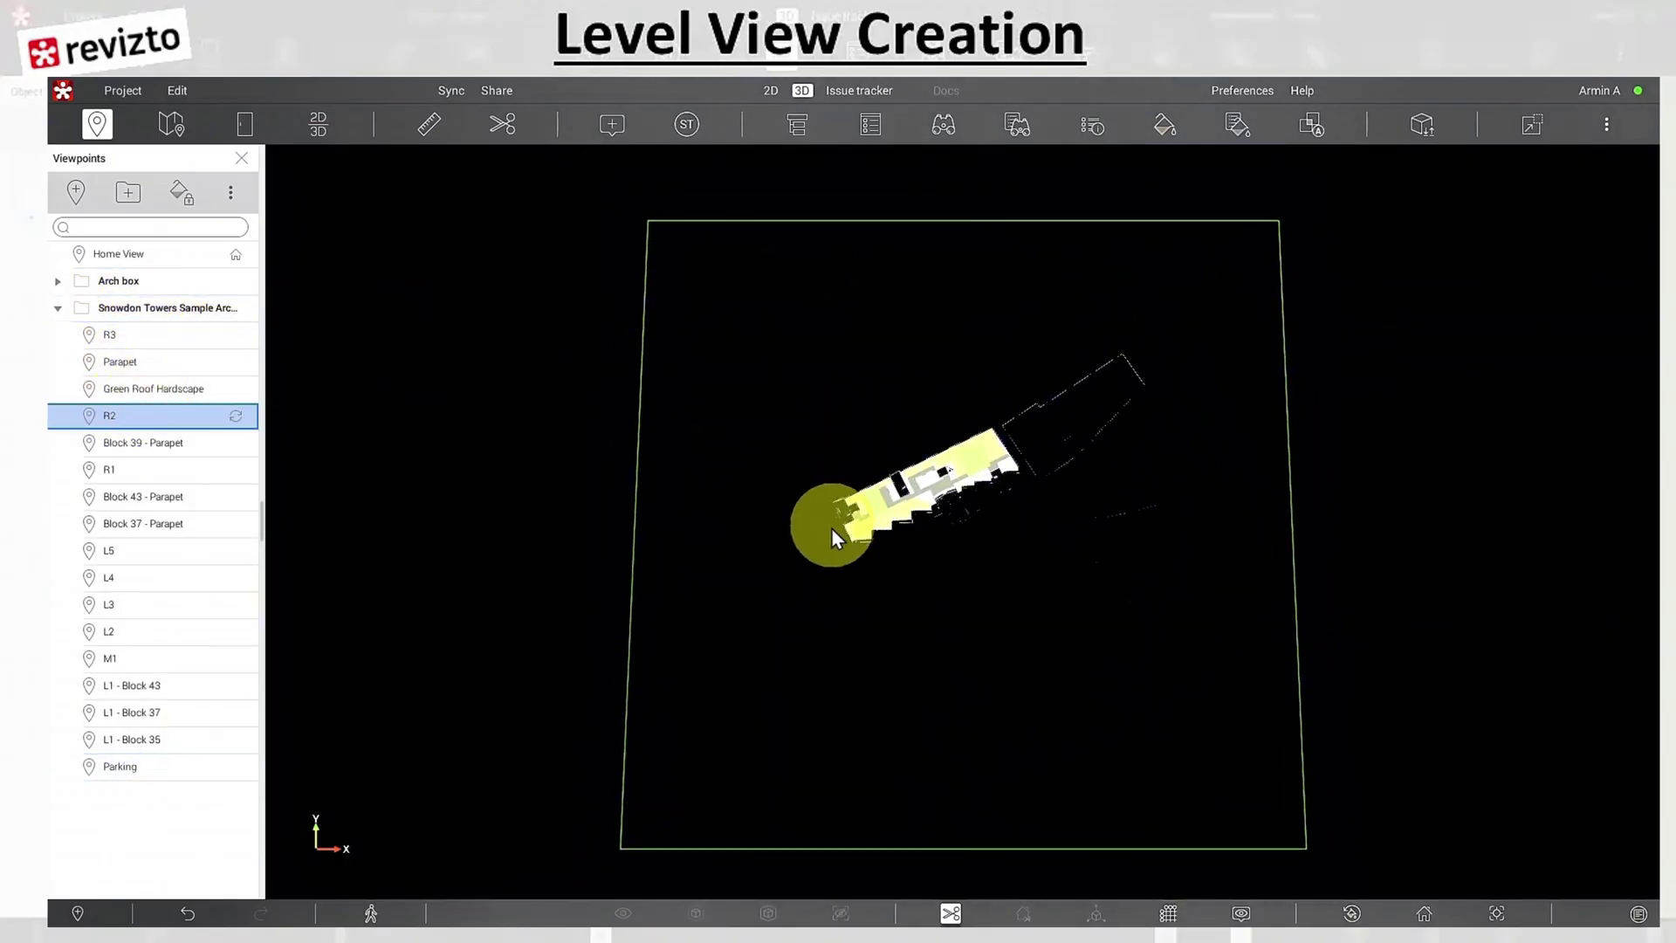
left_click(159, 775)
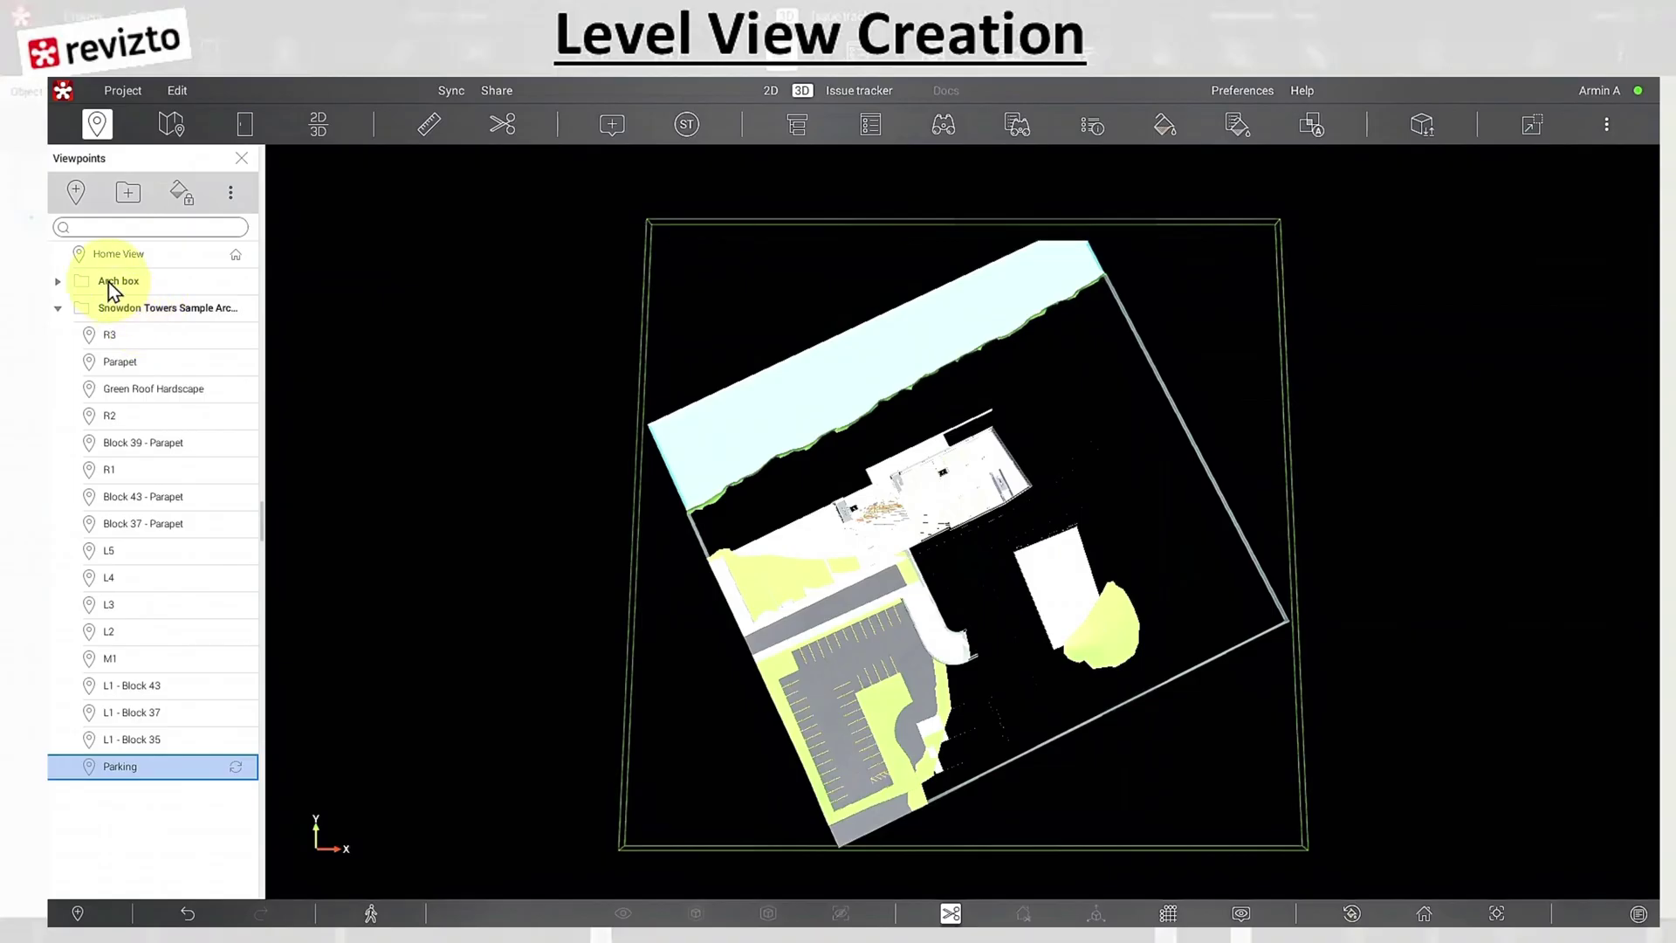
Step: Expand the Arch box folder and show its Parking level viewpoint for comparison
left_click(57, 281)
scroll(175, 783, "down", 1)
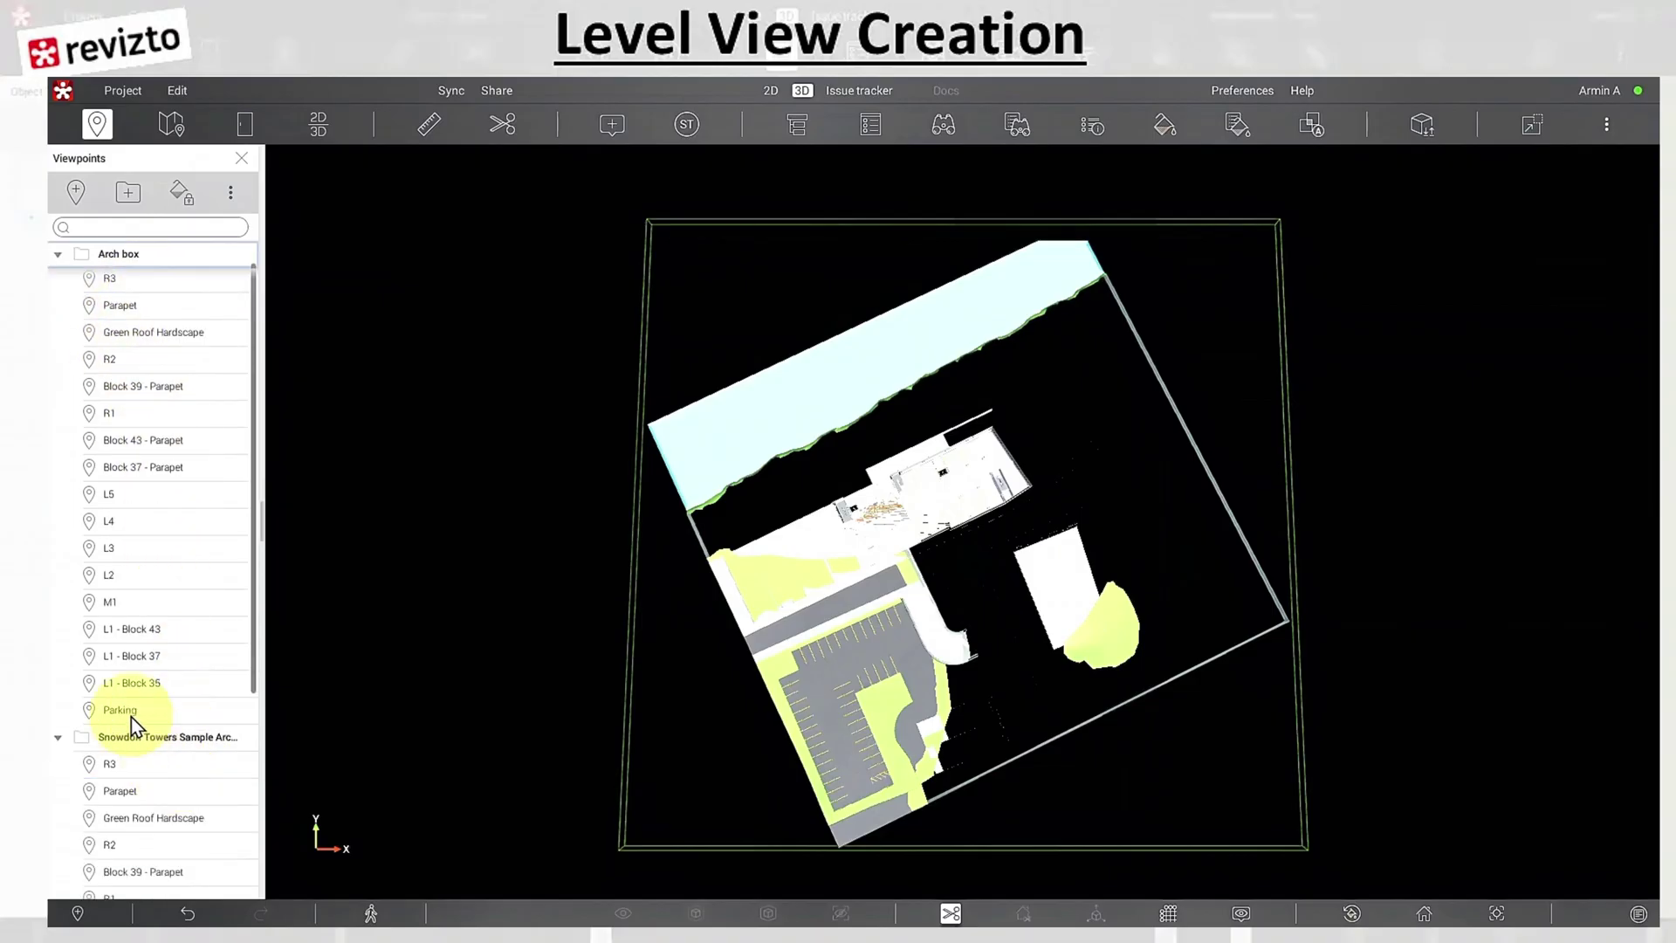
left_click(174, 708)
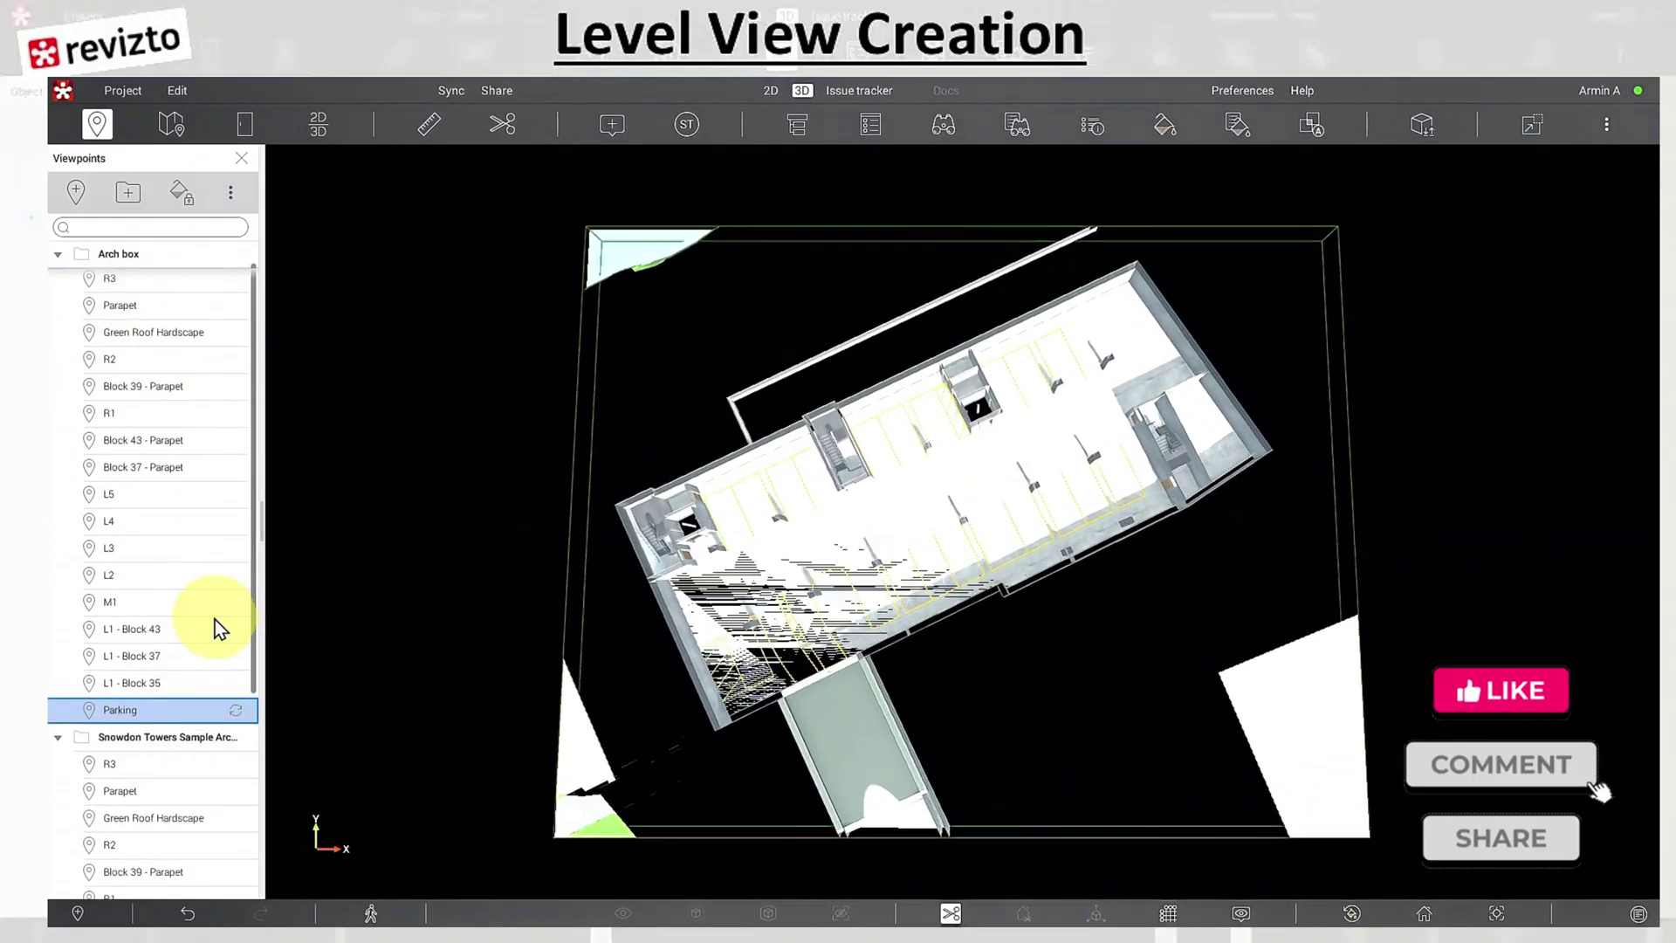
scroll(131, 419, "up", 1)
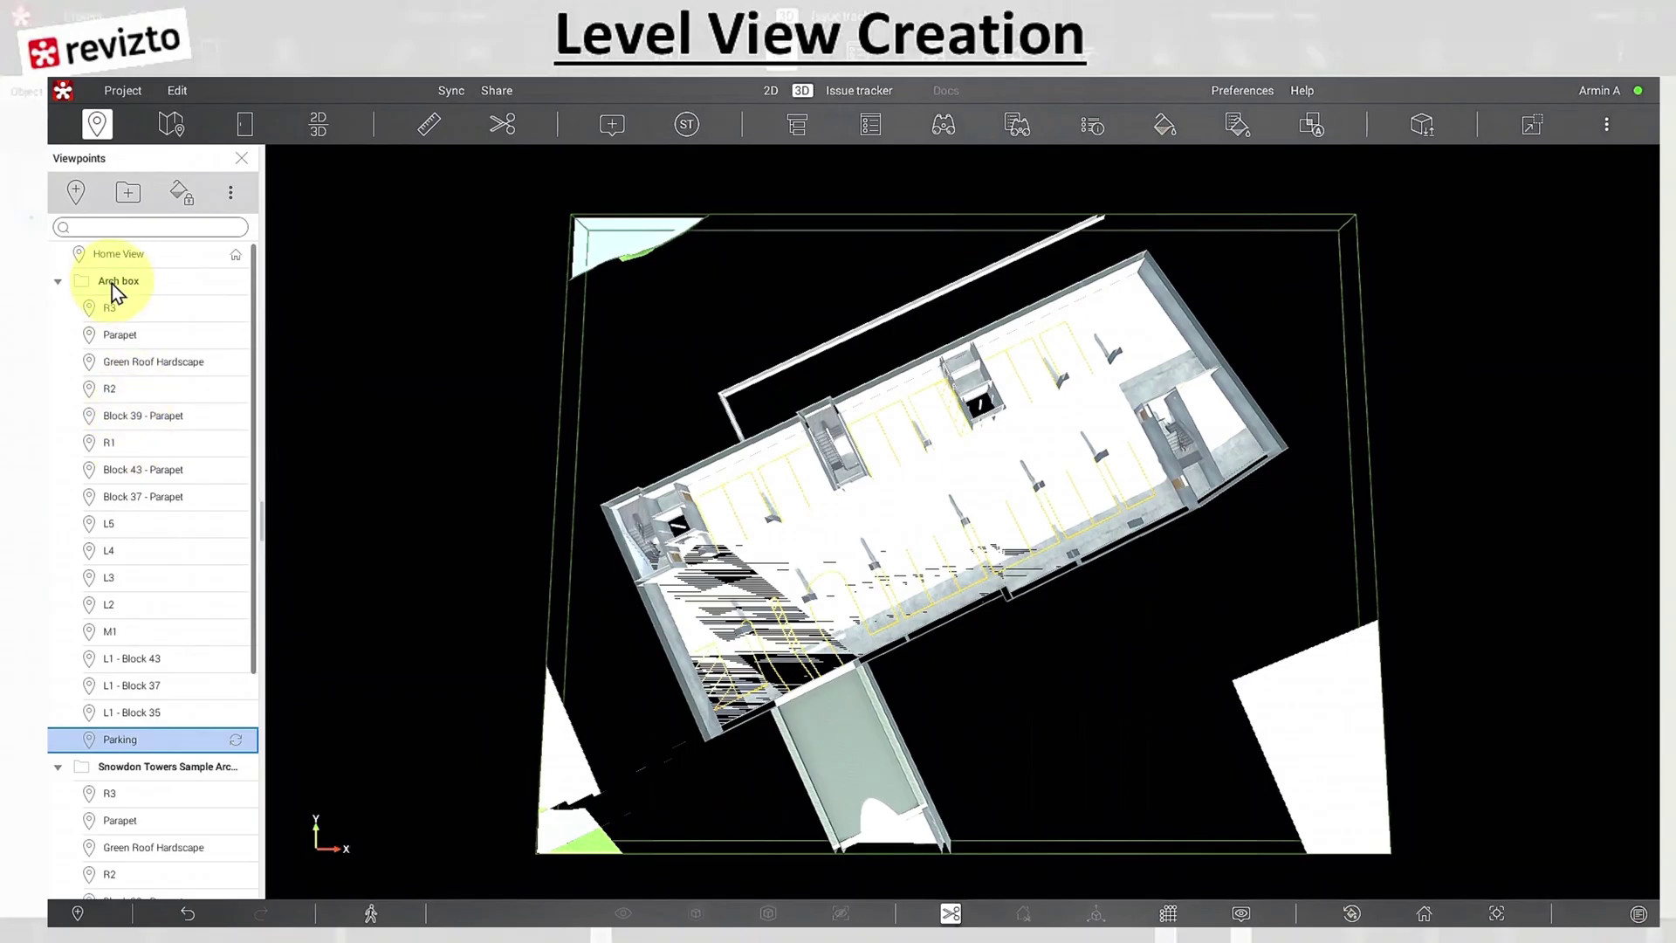
Step: Collapse Arch box and reopen the Create viewpoint per level settings
left_click(60, 282)
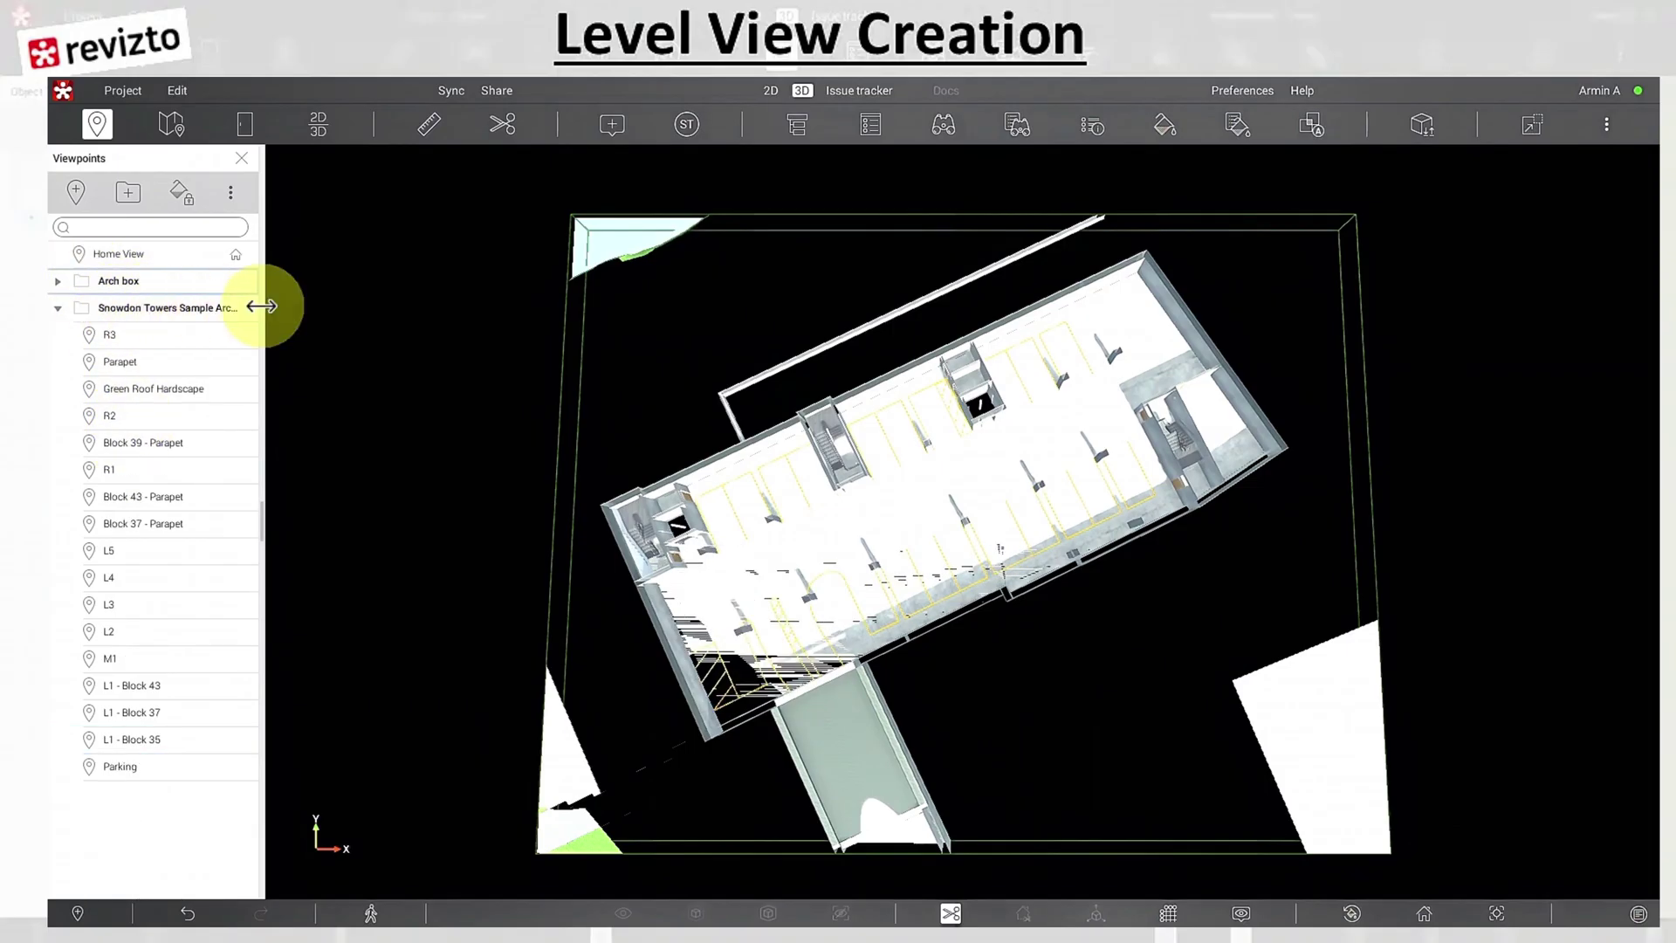
left_click(230, 199)
left_click(280, 277)
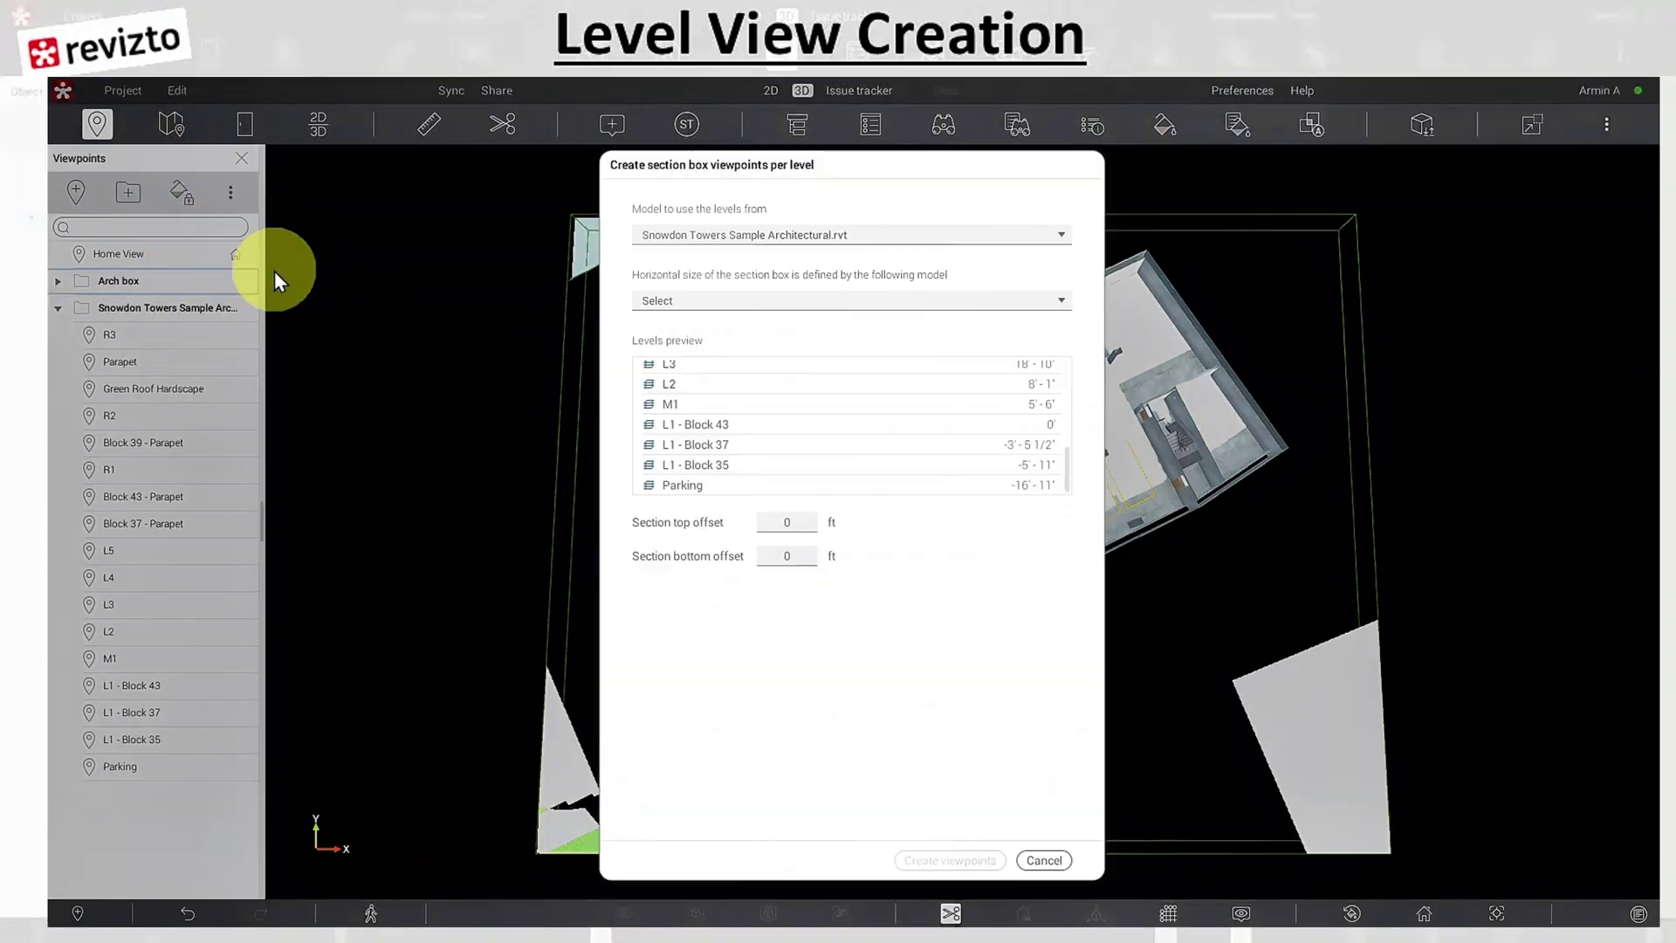